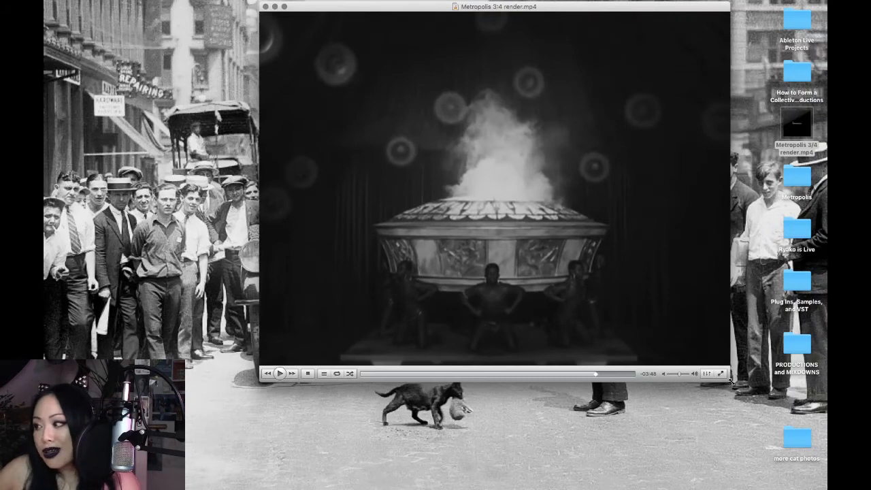
- Enlarge the Metropolis 3:4 render.mp4 player window and shift it slightly up on the desktop
drag(730, 382, 765, 414)
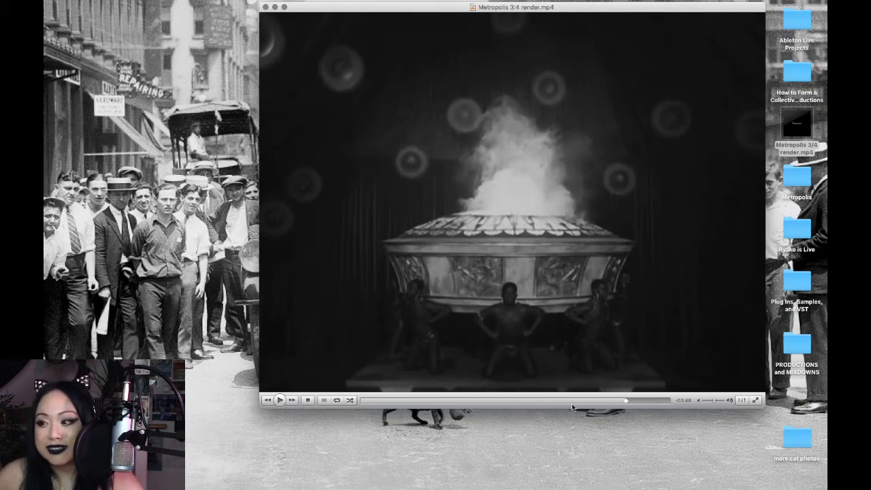
drag(766, 407, 792, 434)
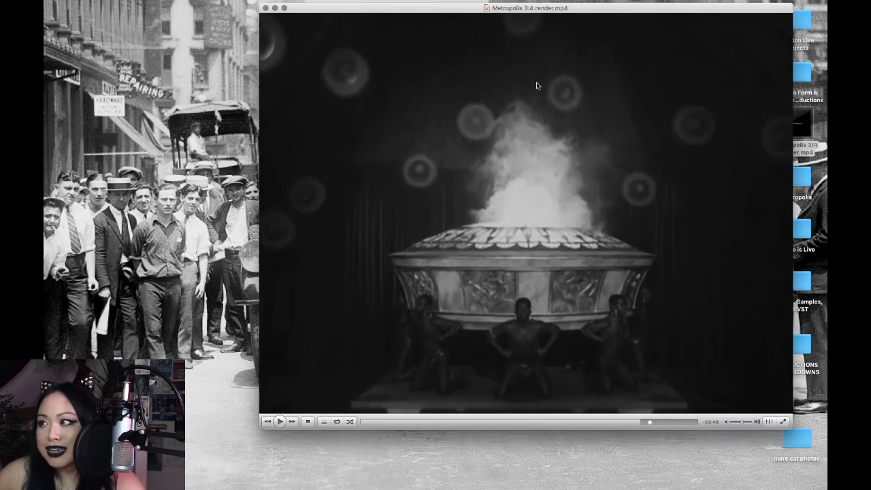
drag(530, 8, 516, 6)
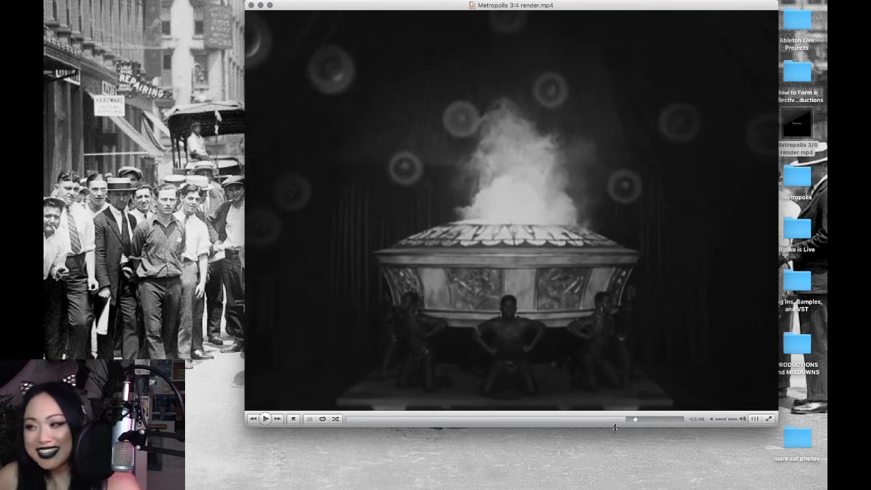
- Cue the film to about 5:27 before its end and play the scene in a slightly smaller player window
click(618, 419)
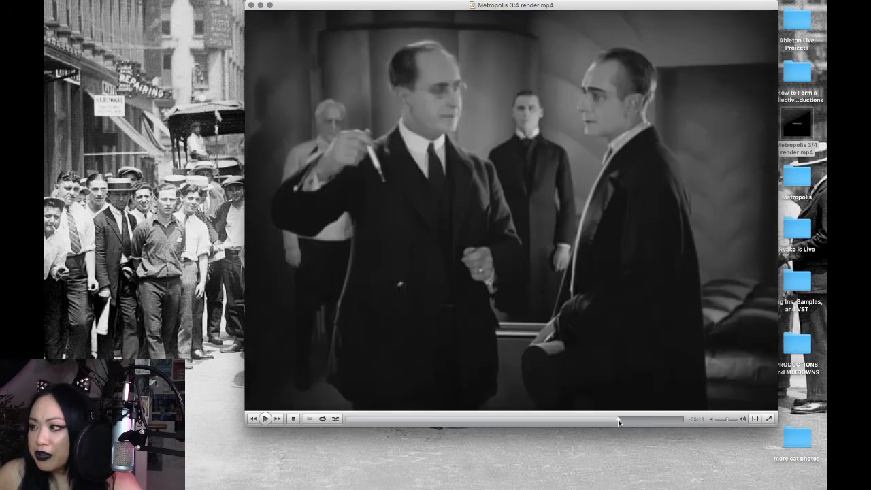
drag(617, 419, 616, 419)
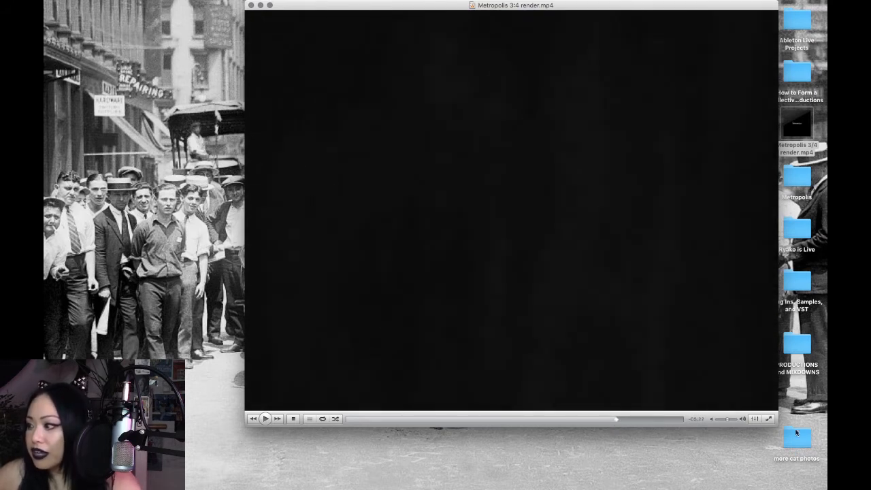
drag(775, 424, 744, 419)
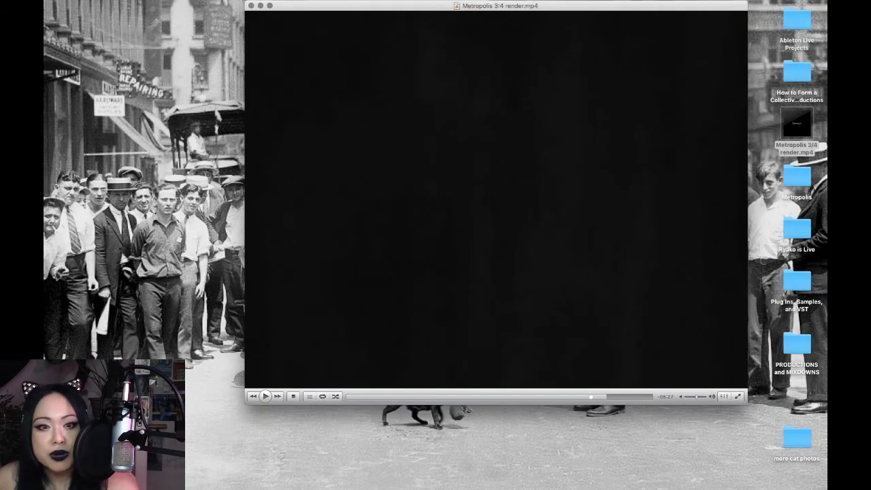
key(super+Tab)
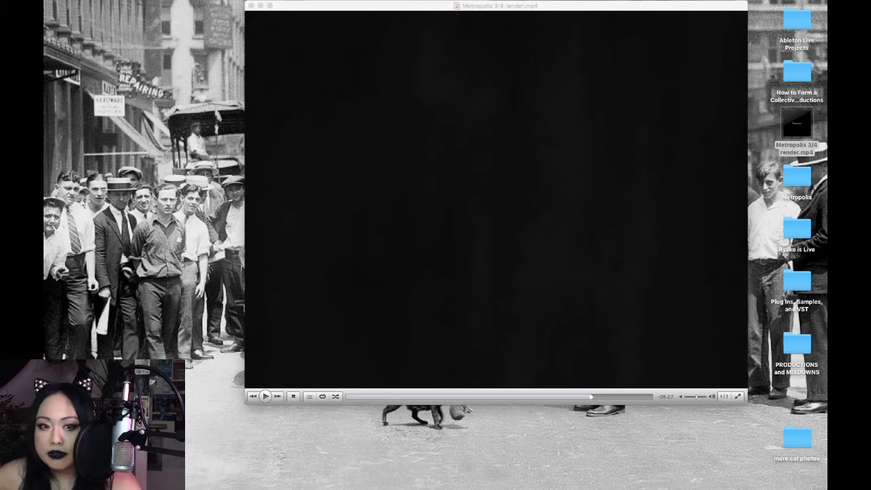
click(266, 397)
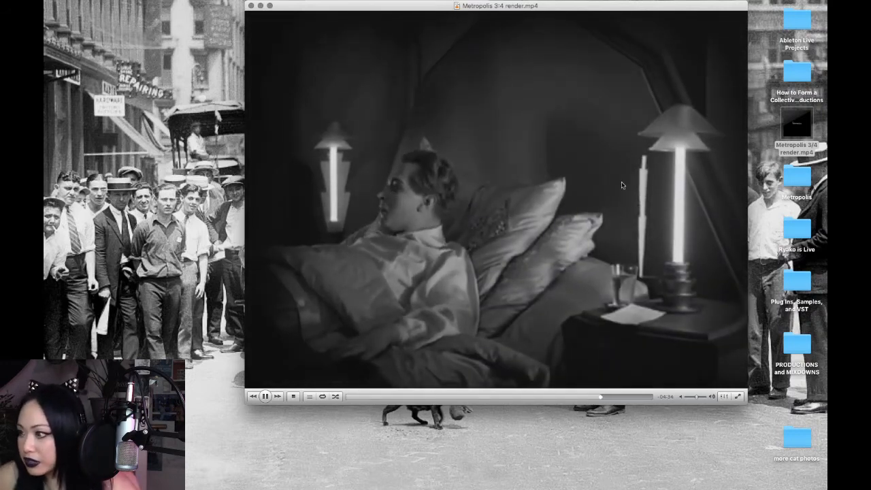
drag(499, 6, 492, 7)
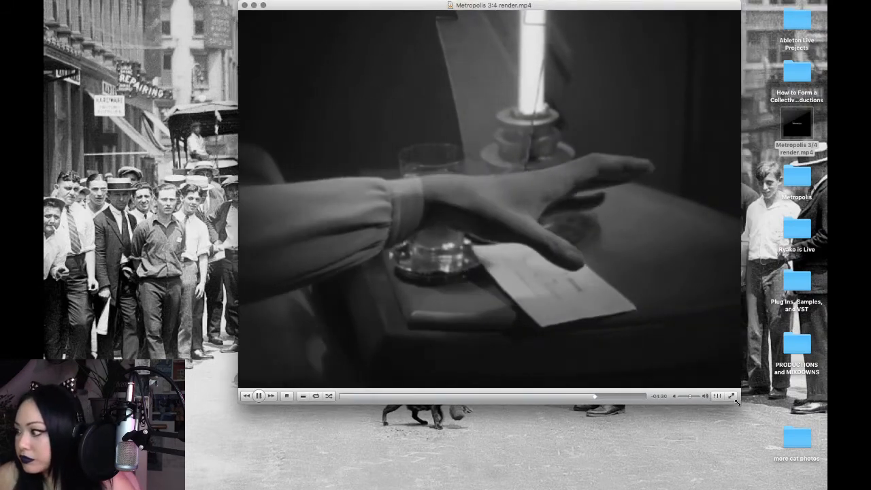
drag(736, 398, 736, 398)
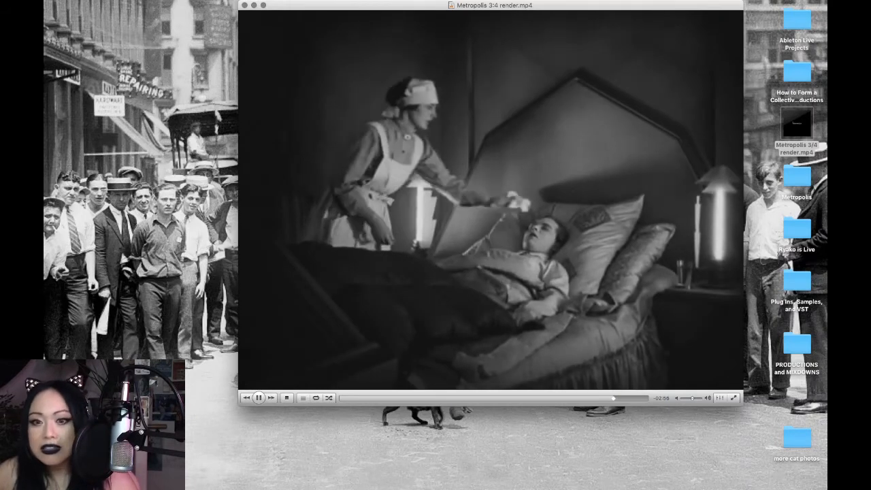
- Quit the VLC media player
mouse_move(675, 477)
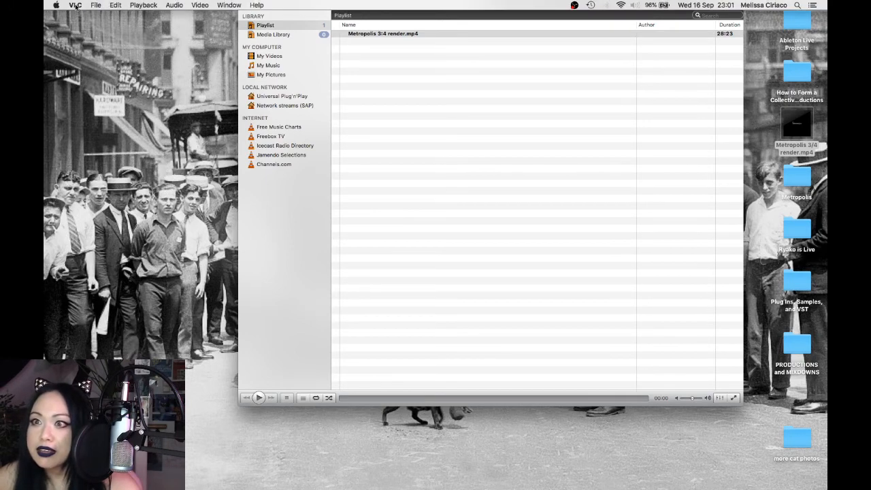
click(79, 4)
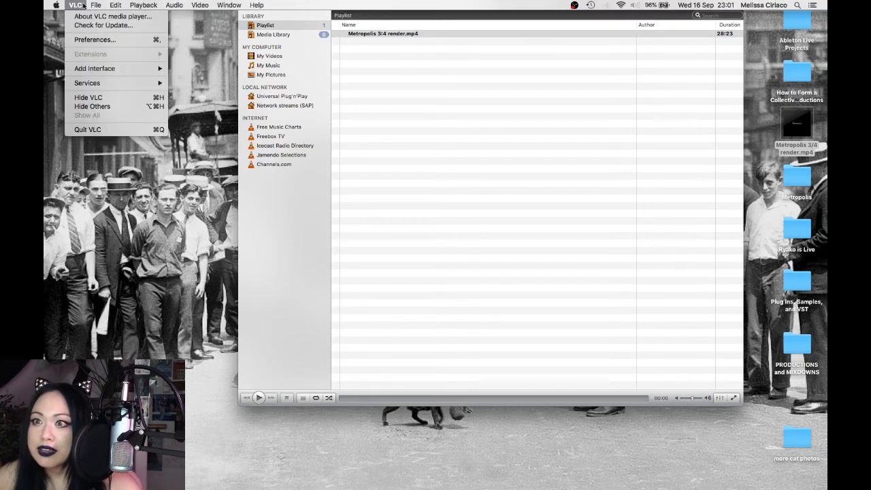
click(89, 130)
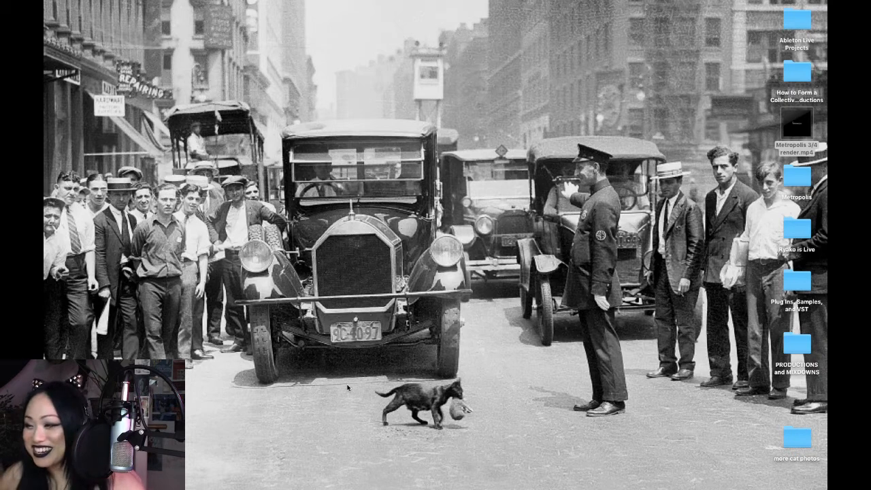
- Switch to the Metropolis 04 set in Ableton Live 9 Suite and make its window full screen
mouse_move(221, 481)
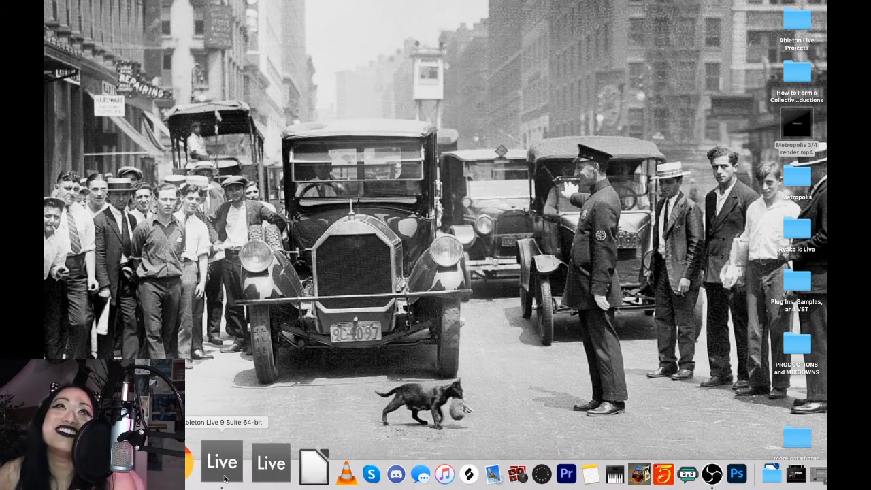
click(223, 476)
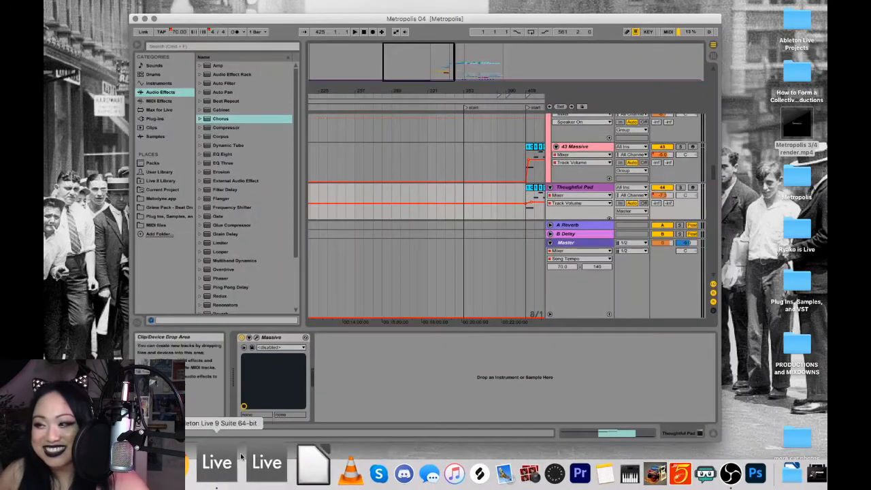
drag(240, 23, 231, 14)
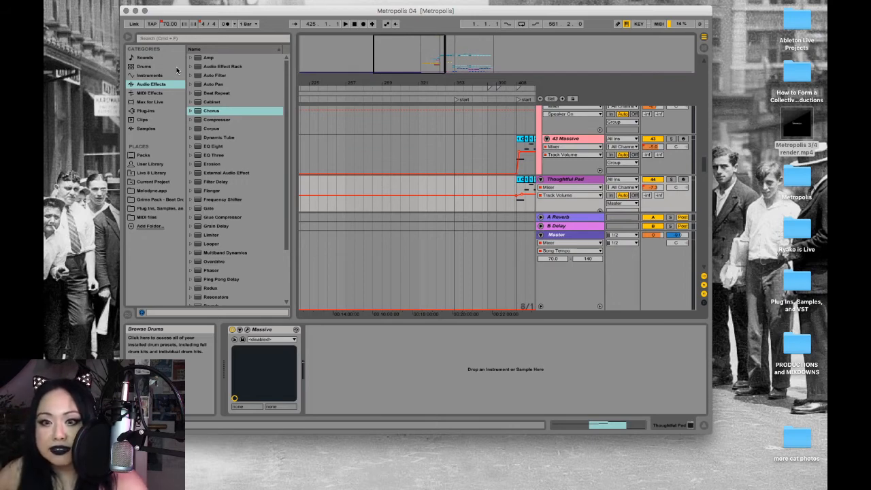
click(144, 11)
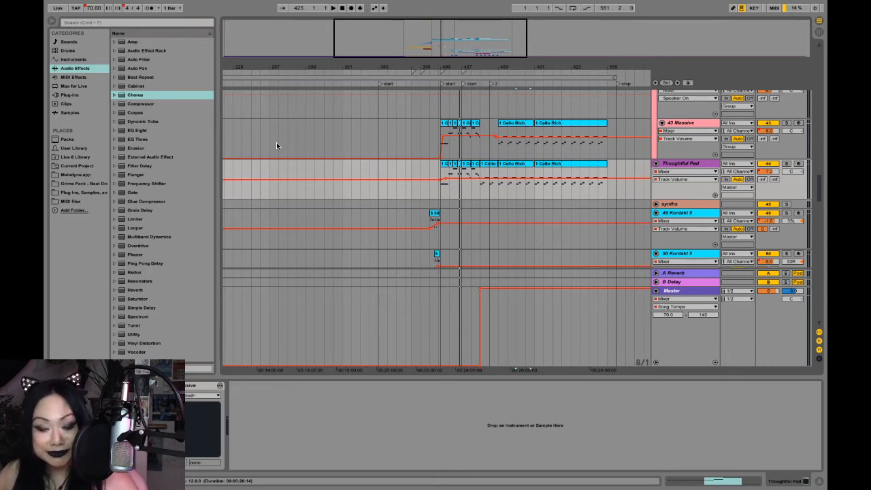
- Show the set's video window and place it over the lower part of the arrangement, leaving the track clips visible
click(199, 5)
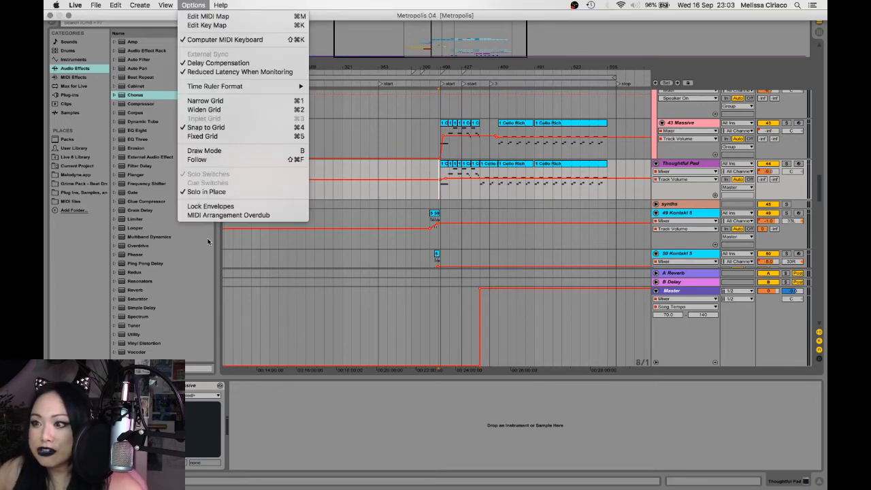
mouse_move(170, 4)
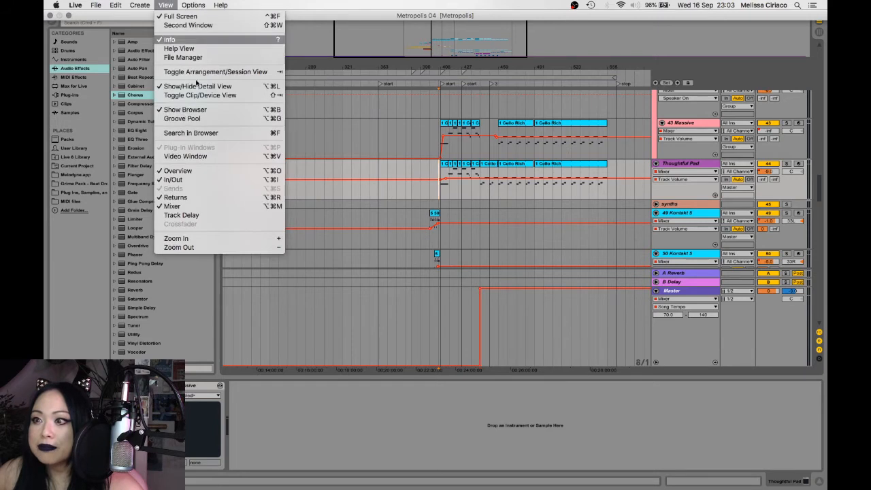
click(209, 157)
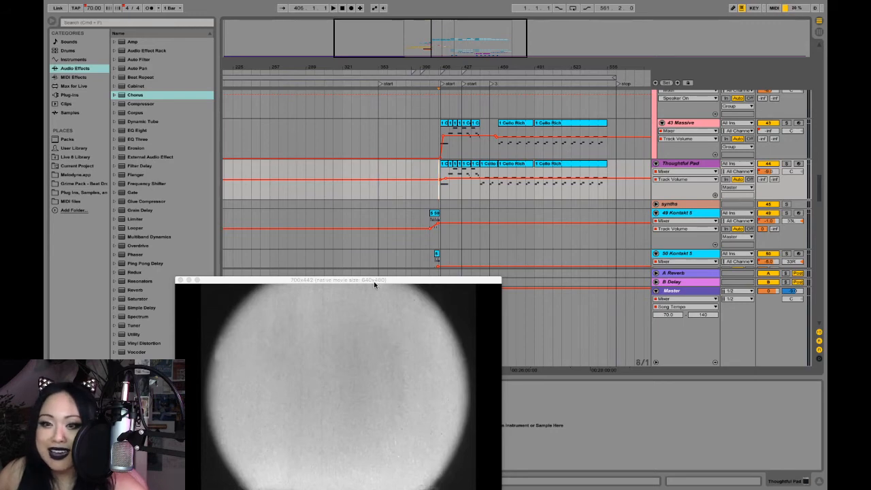
drag(373, 285, 500, 237)
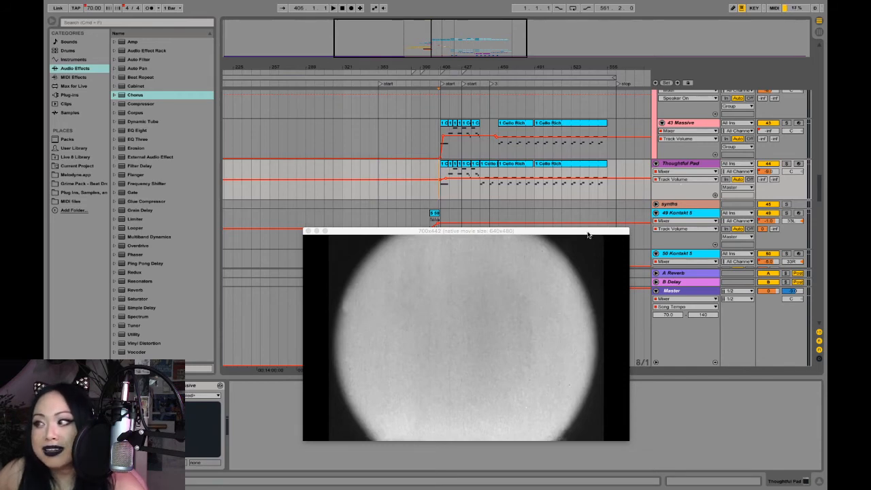
drag(584, 234, 639, 209)
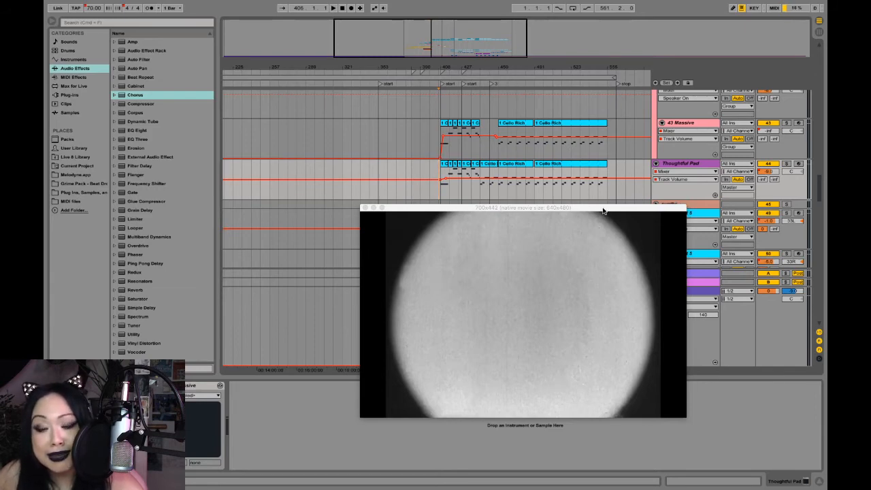
drag(570, 209, 484, 263)
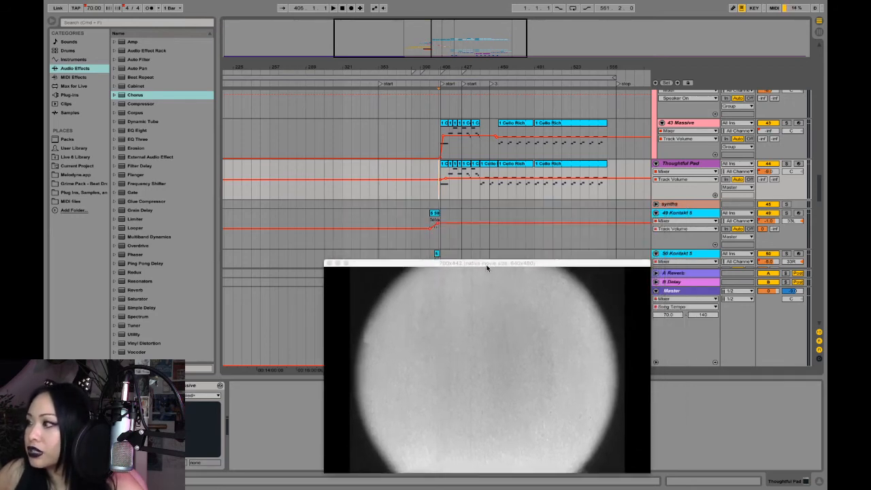
- Play the scene from the first Thoughtful Pad clip, audition that track soloed against the video, and unsolo it
scroll(481, 197, down, 8)
scroll(481, 196, up, 5)
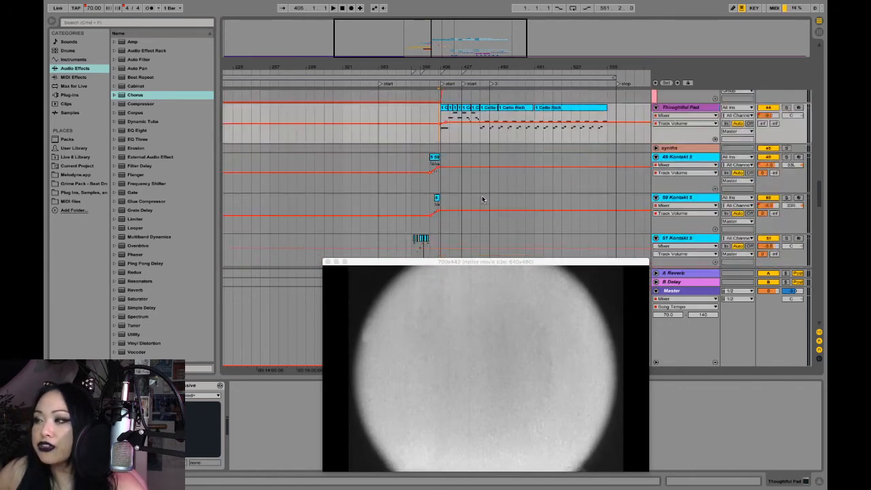
scroll(481, 195, down, 3)
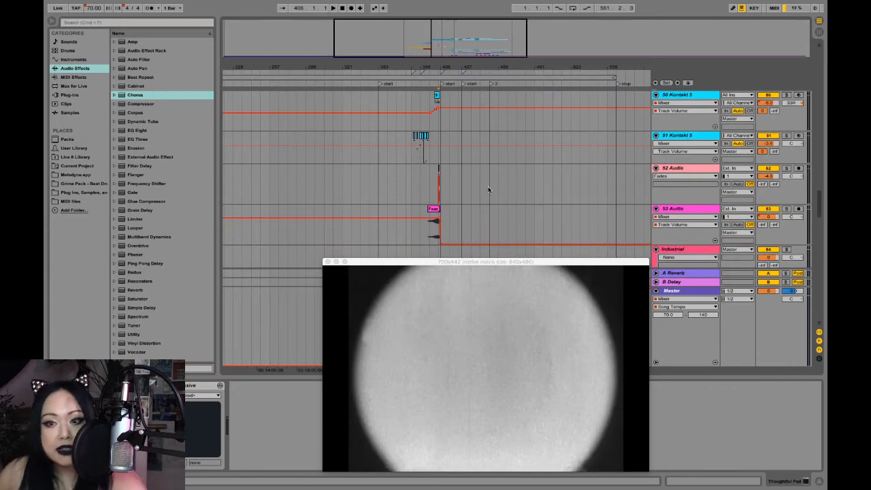
scroll(489, 188, up, 5)
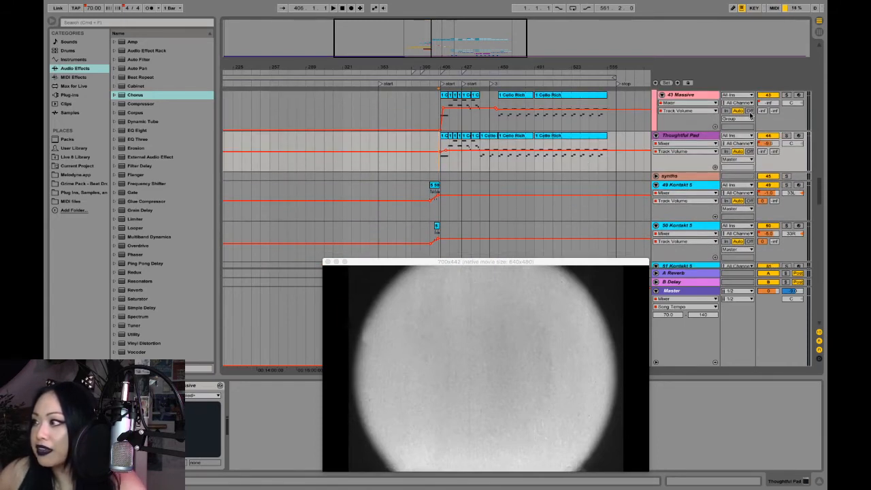
click(688, 137)
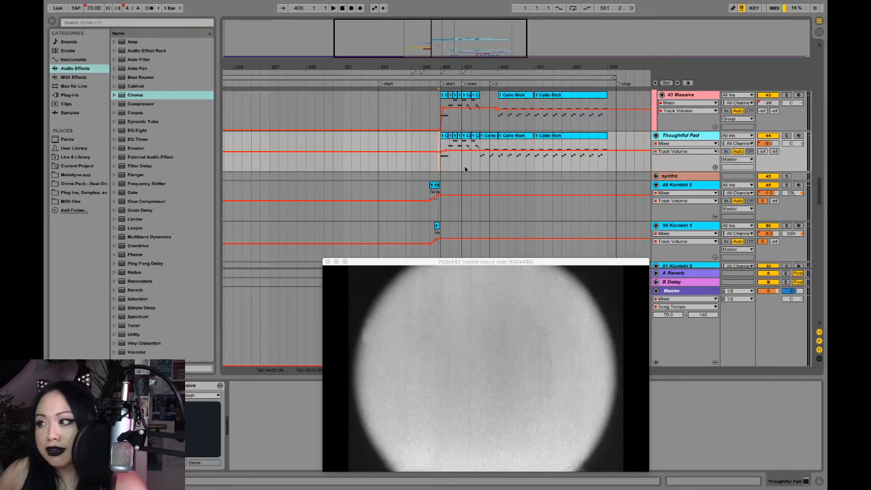
click(445, 136)
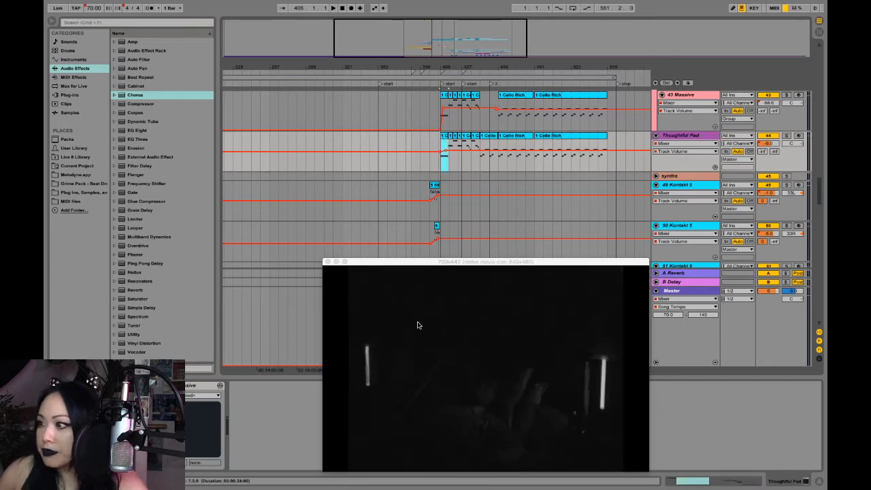
drag(443, 267, 431, 239)
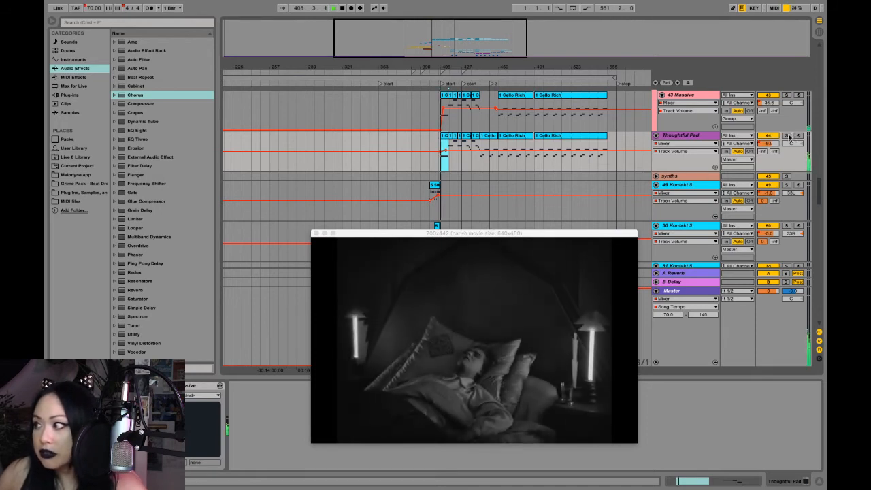
click(787, 136)
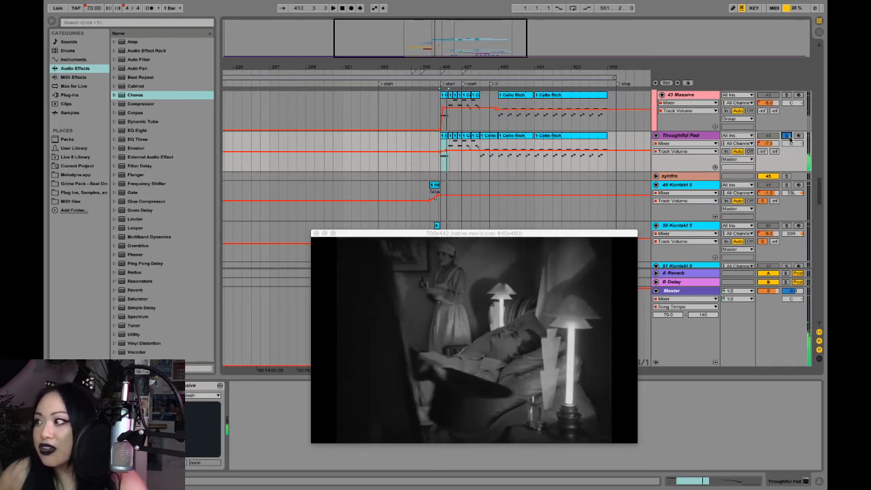
click(787, 136)
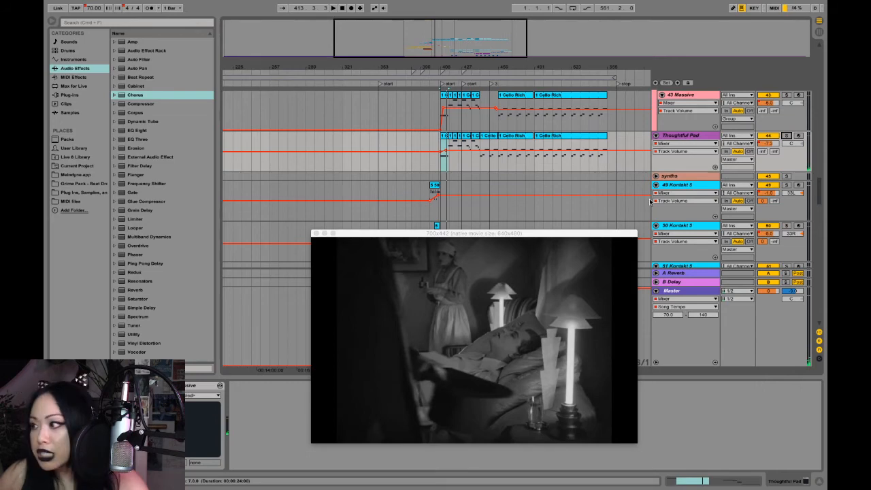
- Open the Massive synthesizer's editor on the Thoughtful Pad track
scroll(697, 225, down, 5)
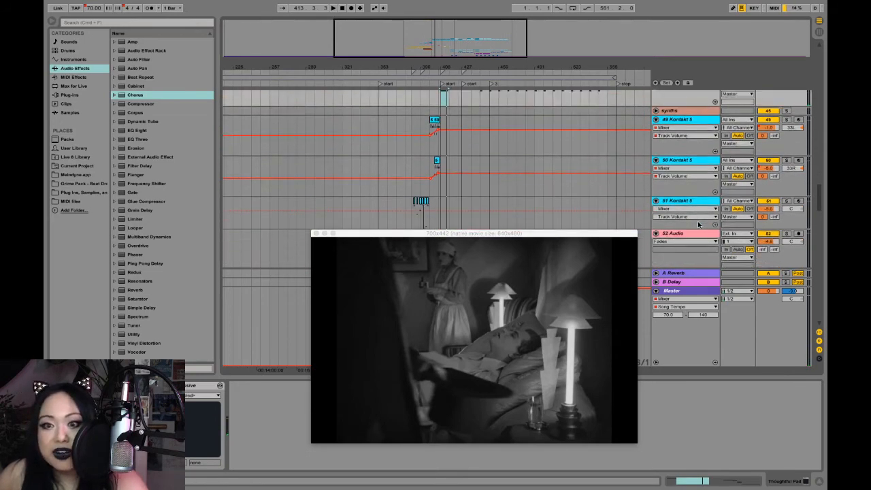
scroll(698, 225, up, 4)
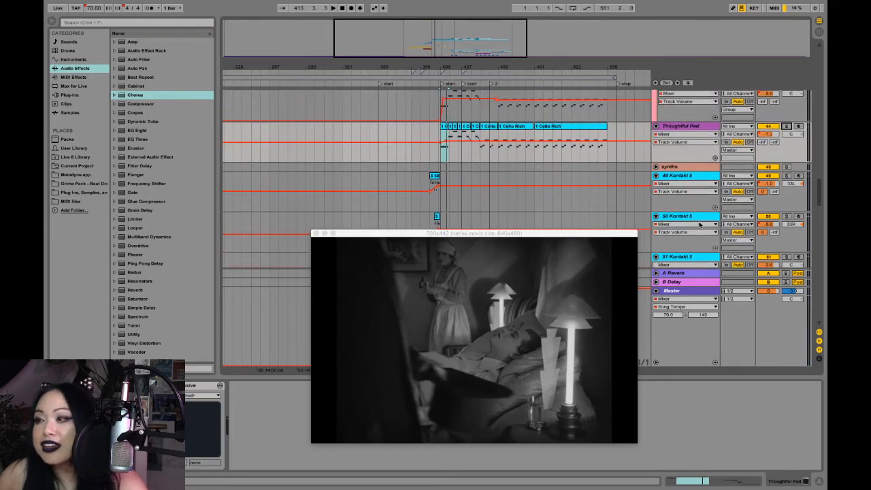
click(686, 126)
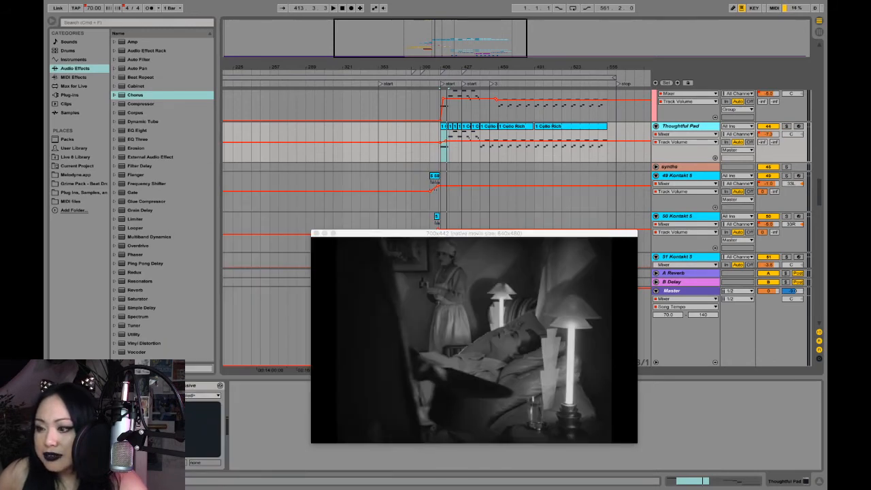
click(168, 385)
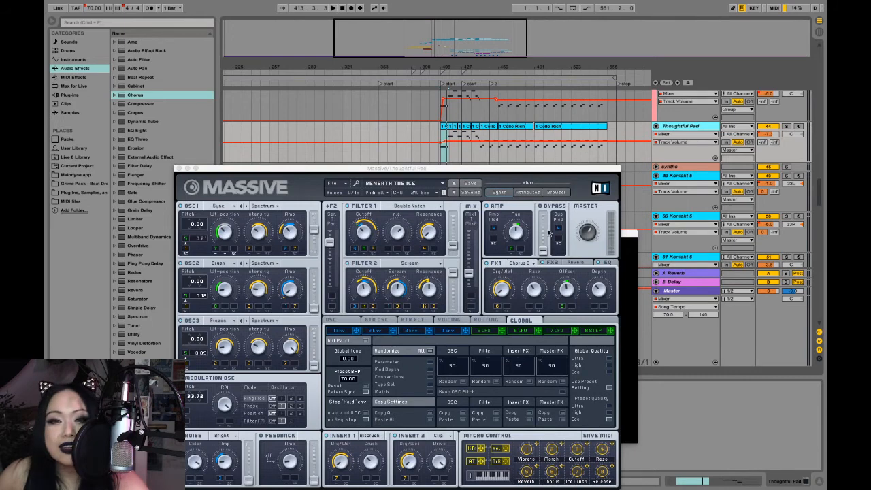
- Close the Massive editor and select the opening clip on the 49 Kontakt 5 track
click(179, 168)
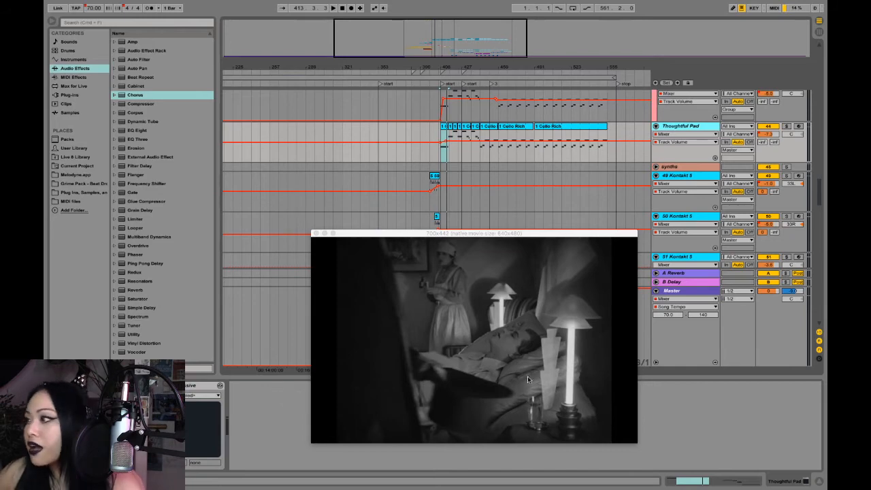
scroll(702, 234, down, 5)
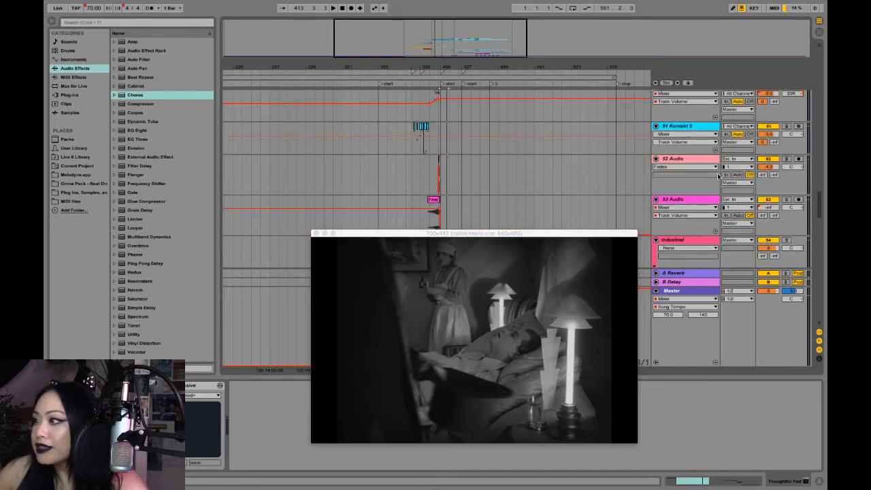
scroll(714, 184, up, 3)
scroll(709, 197, up, 2)
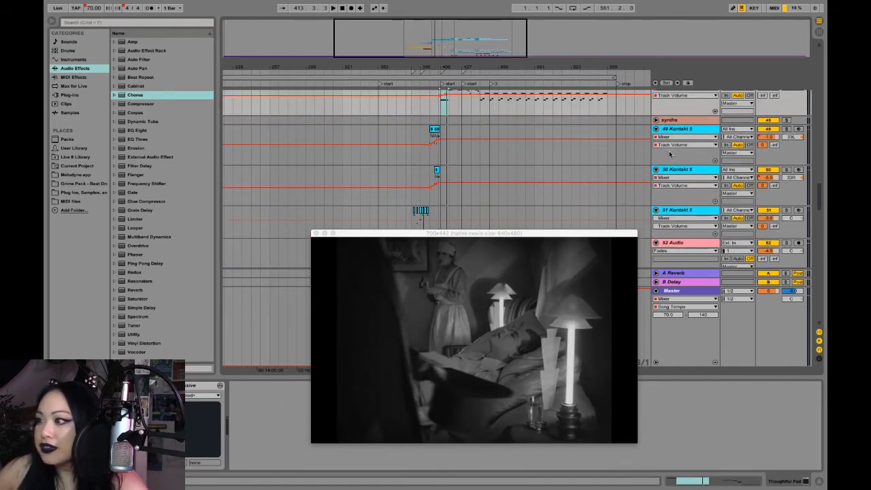
click(689, 134)
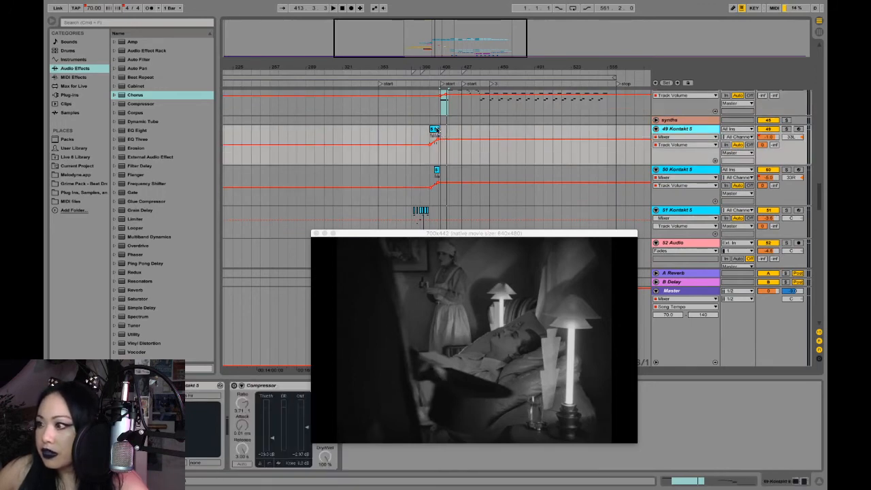
click(434, 129)
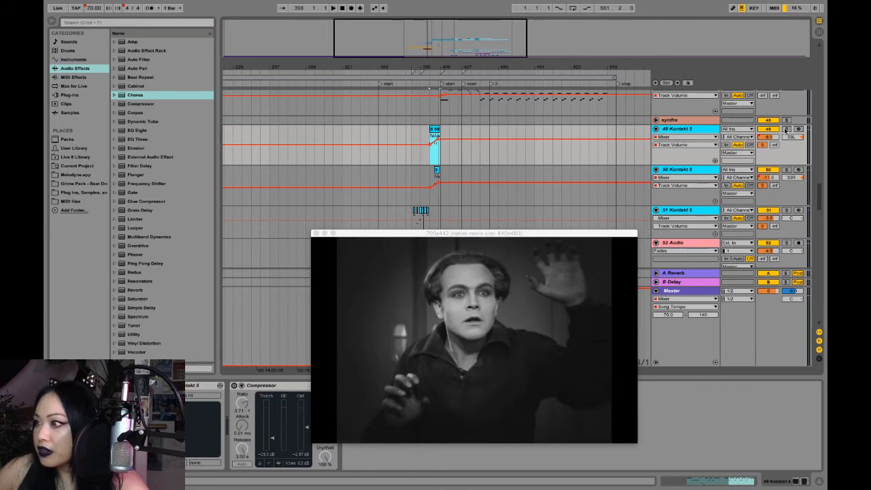
- Solo the 49 and 50 Kontakt 5 tracks, play them against the video from the 49 Kontakt 5 clip, and unsolo them
scroll(563, 181, down, 4)
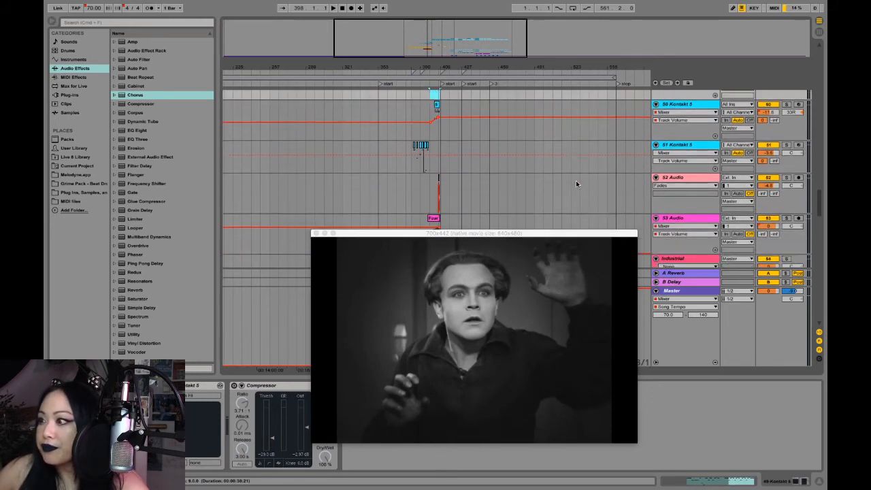
scroll(576, 180, up, 2)
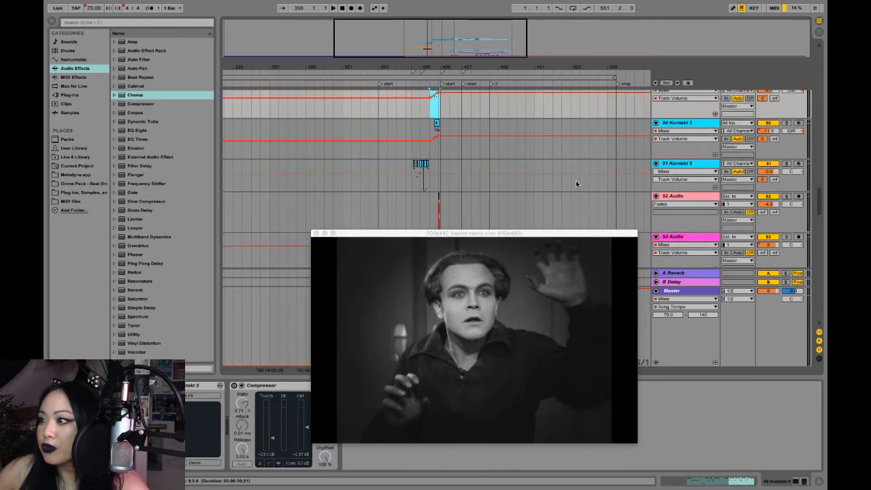
scroll(576, 180, up, 3)
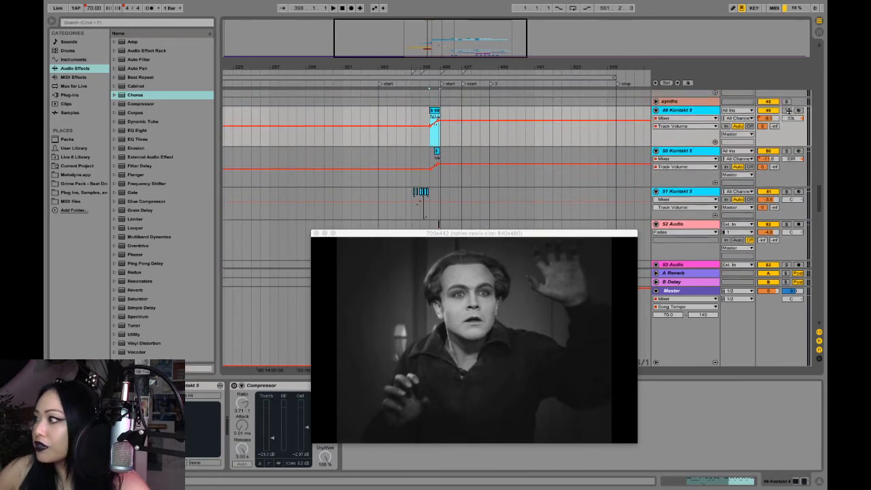
click(786, 110)
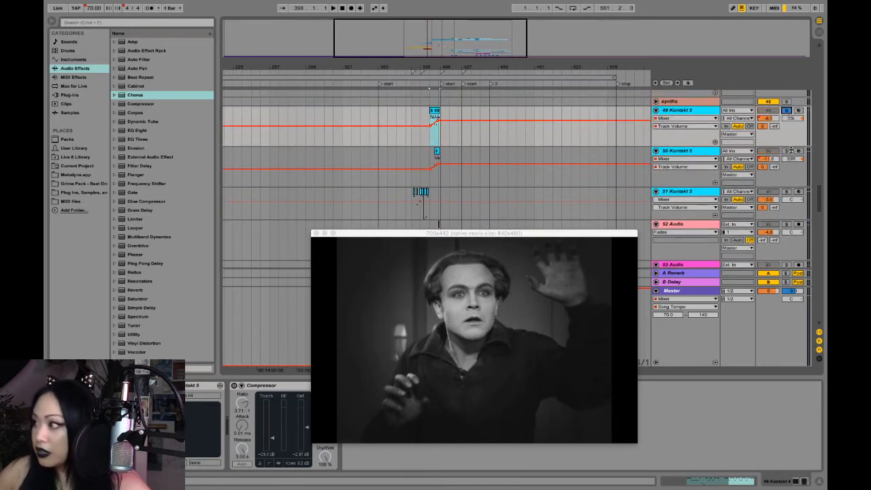
click(786, 151)
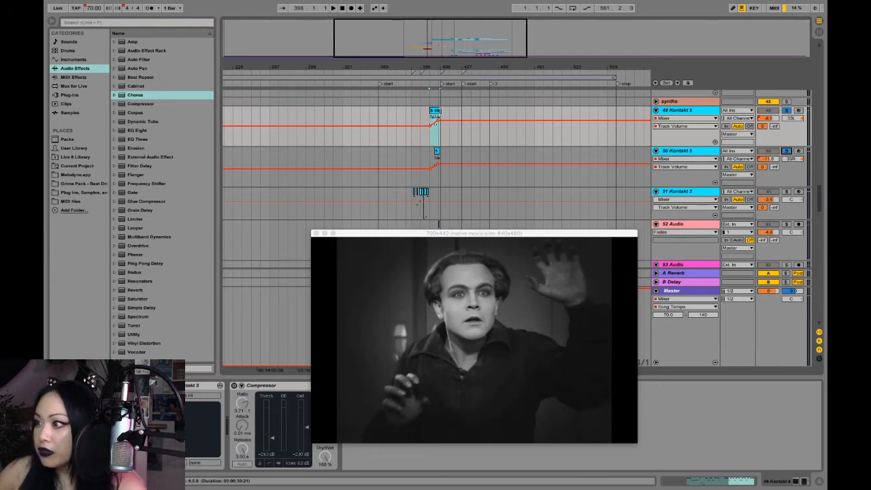
click(435, 111)
key(space)
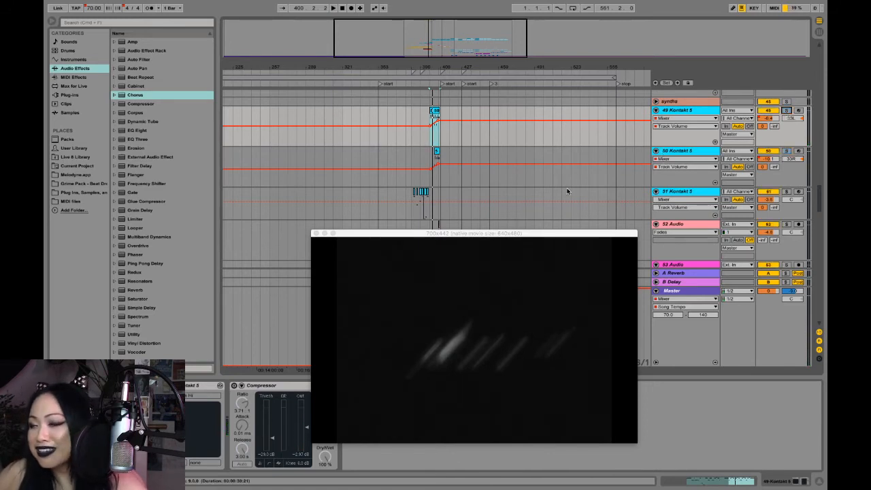
- Enlarge the video window to about 814 pixels wide and place it below the 49 and 50 Kontakt 5 clips
scroll(502, 197, down, 1)
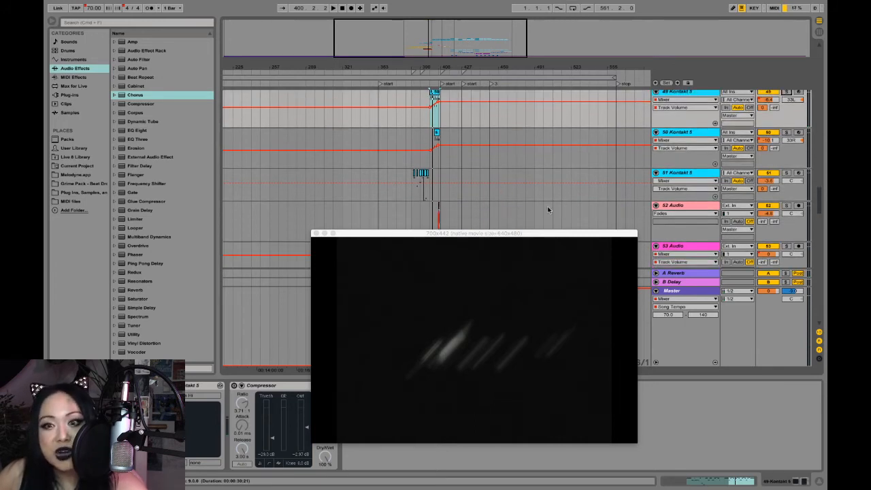
drag(478, 233, 528, 140)
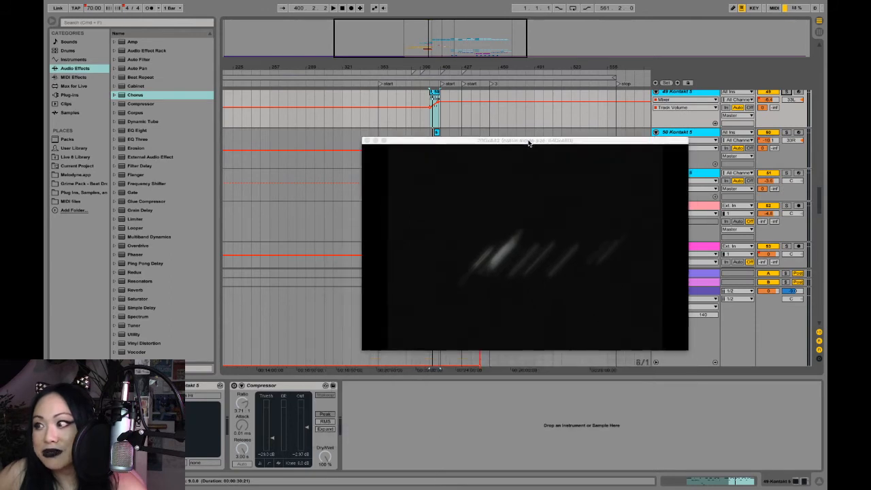
drag(684, 345, 740, 400)
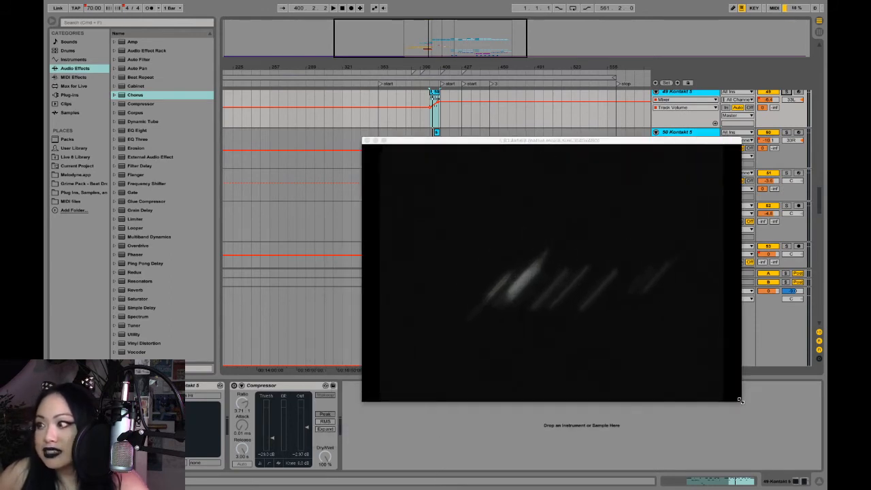
drag(514, 141, 488, 199)
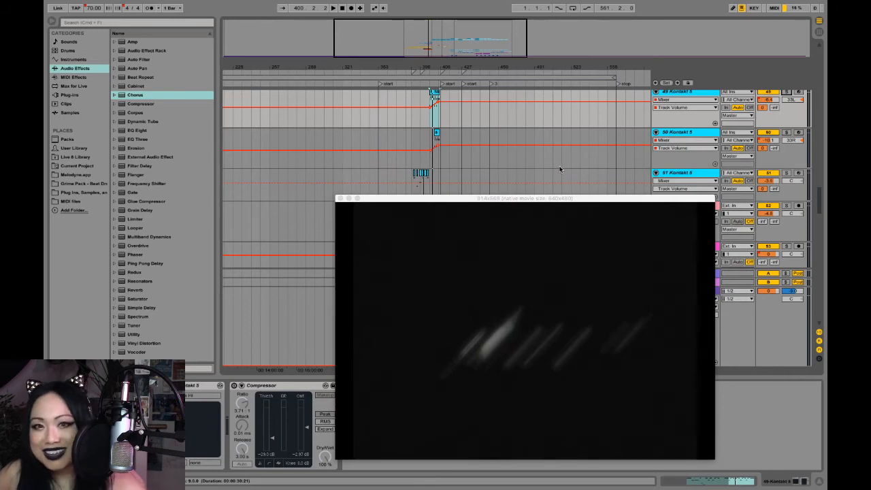
- Reduce the video window to about 746 pixels wide and place it just below the 65 Serum track's clips
scroll(560, 169, down, 5)
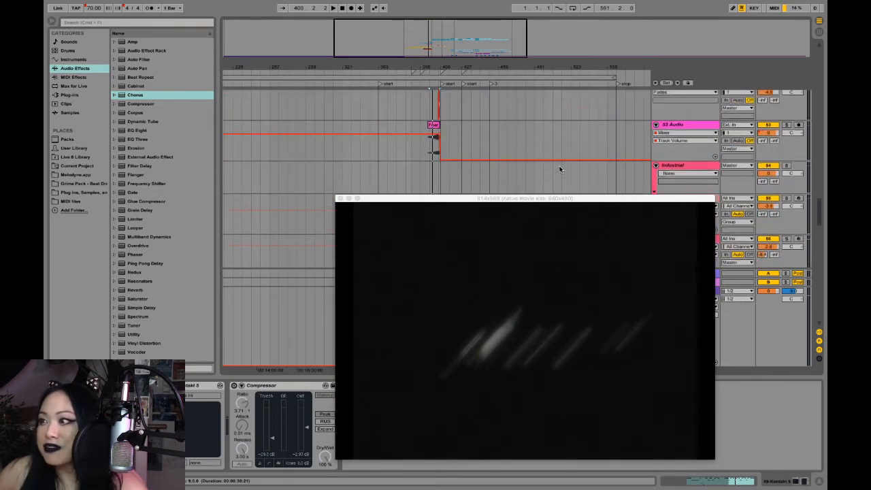
scroll(560, 169, up, 2)
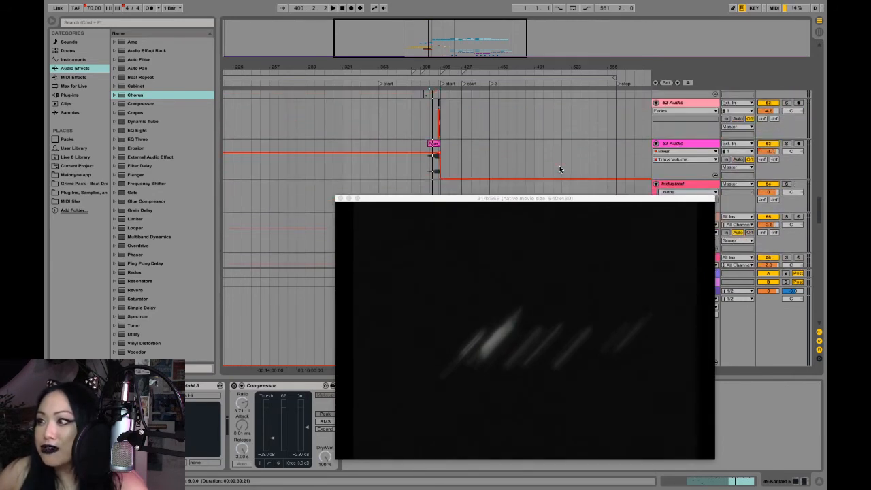
scroll(559, 170, down, 10)
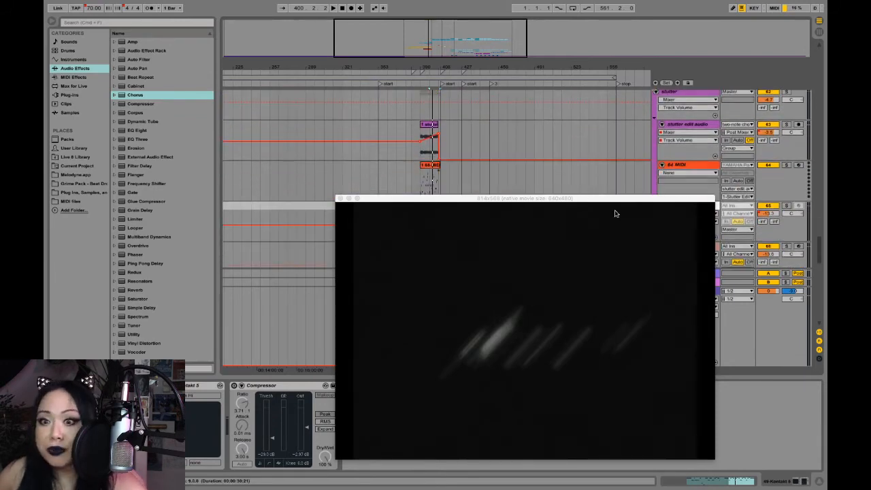
drag(712, 195, 682, 265)
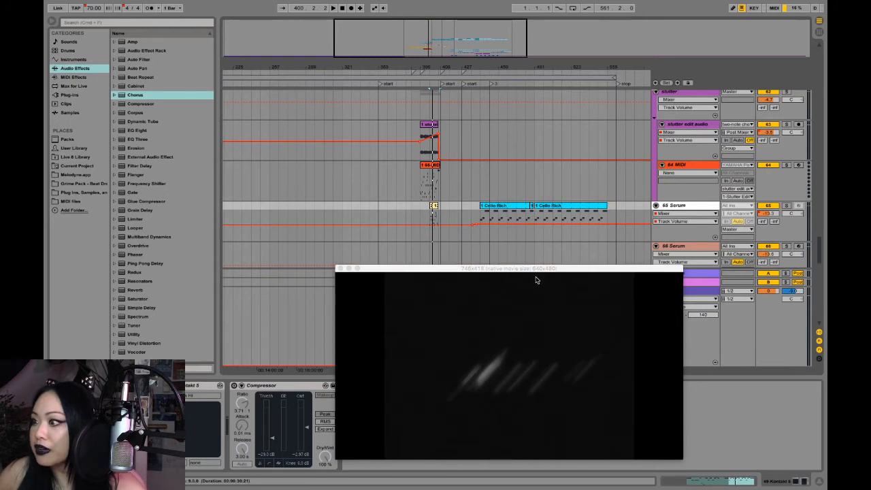
drag(535, 279, 557, 255)
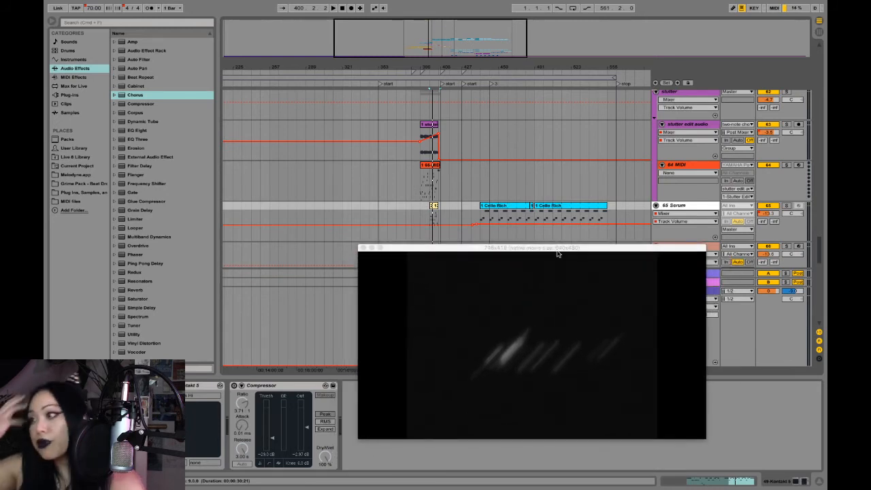
- Select the stutter edit audio clip, and audition the two-note chord track directly above the stutter group, soloed from its last clip
click(543, 135)
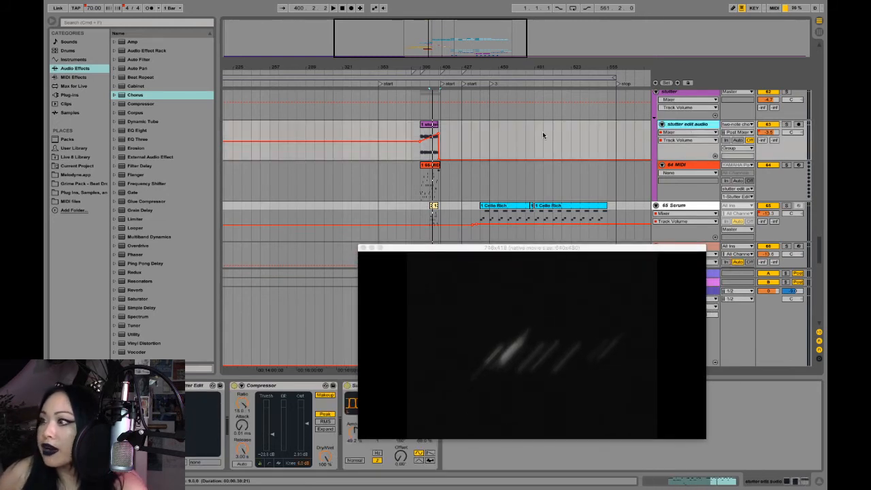
click(425, 125)
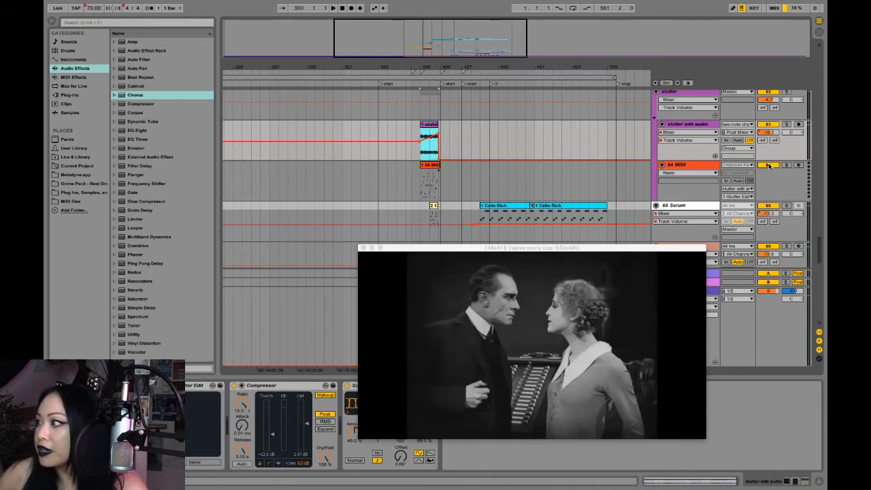
scroll(586, 163, up, 2)
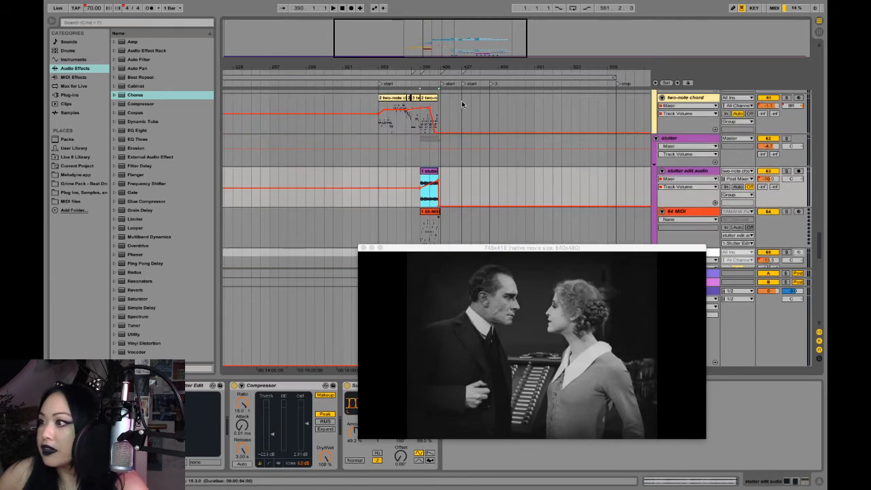
click(434, 105)
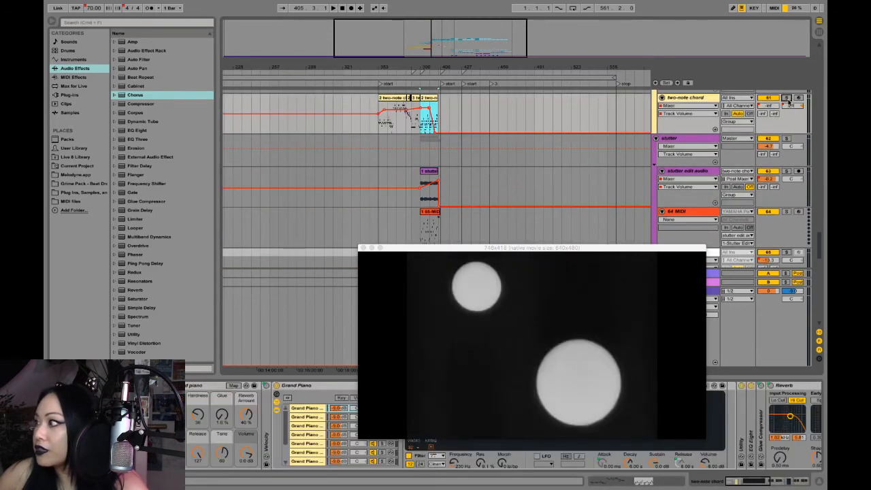
click(786, 99)
key(space)
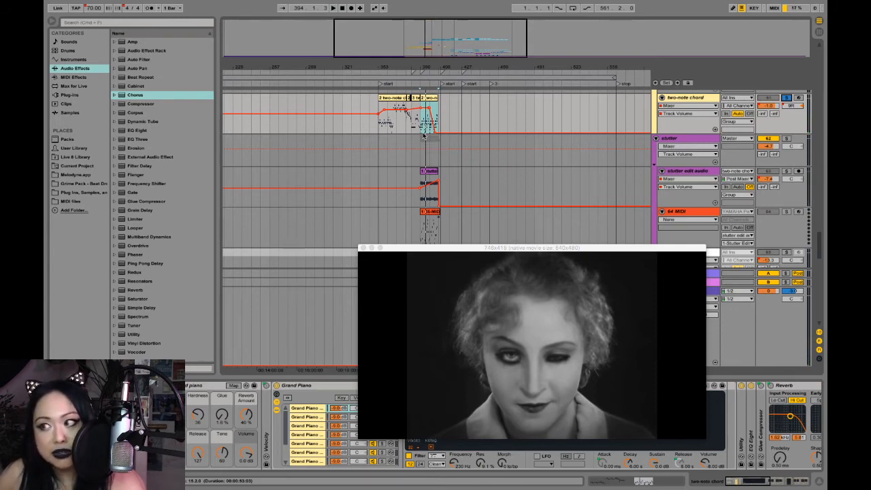
- Solo the other two two-note chord tracks as well and play all three together against the video
scroll(476, 156, up, 2)
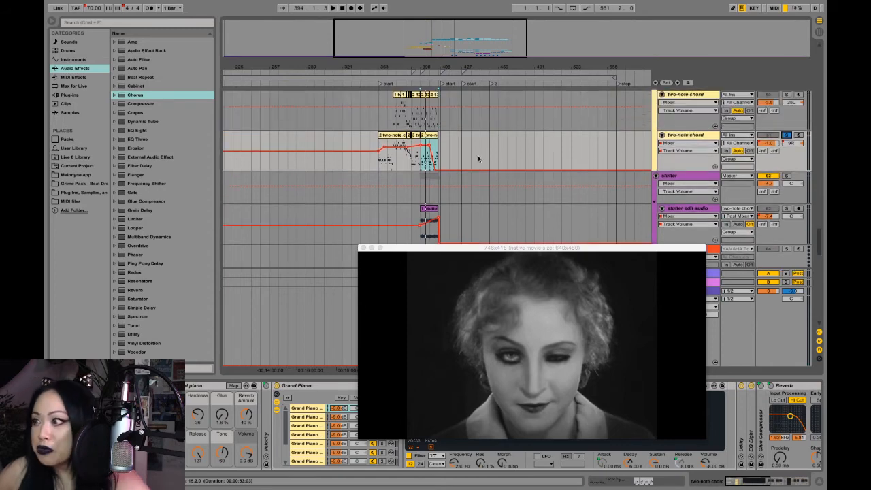
scroll(477, 158, up, 5)
scroll(477, 159, up, 2)
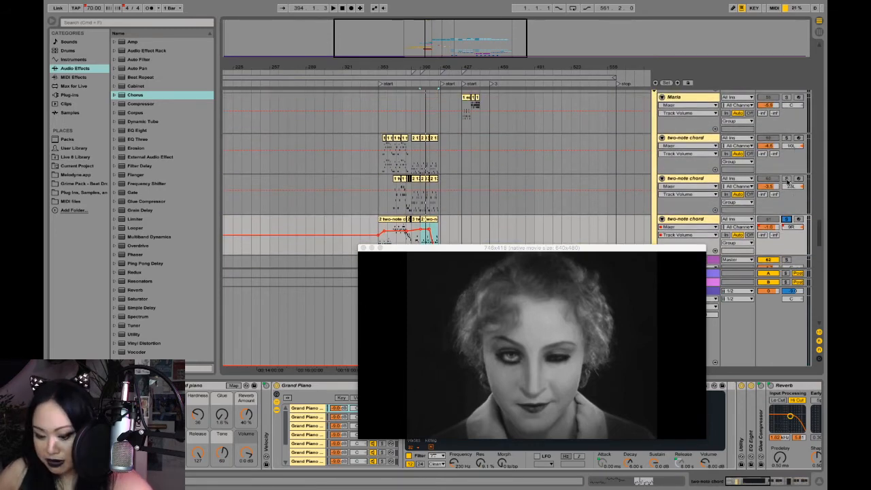
click(786, 179)
click(786, 138)
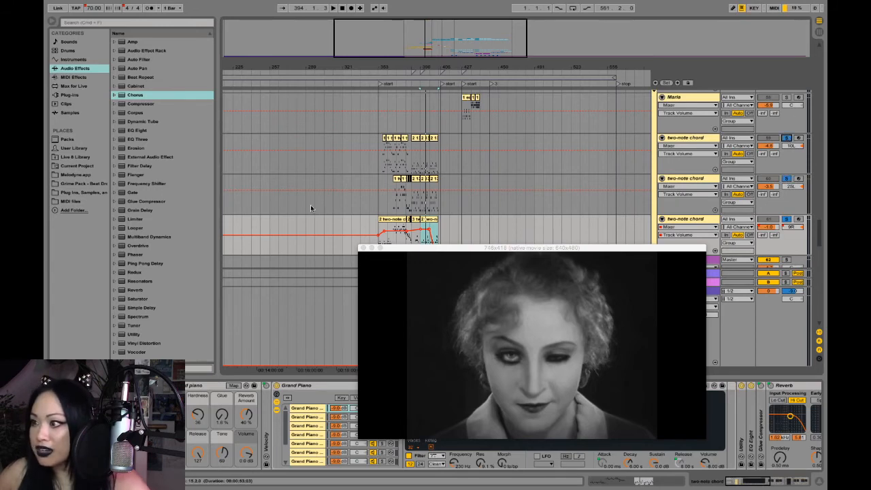
scroll(312, 208, down, 1)
click(427, 161)
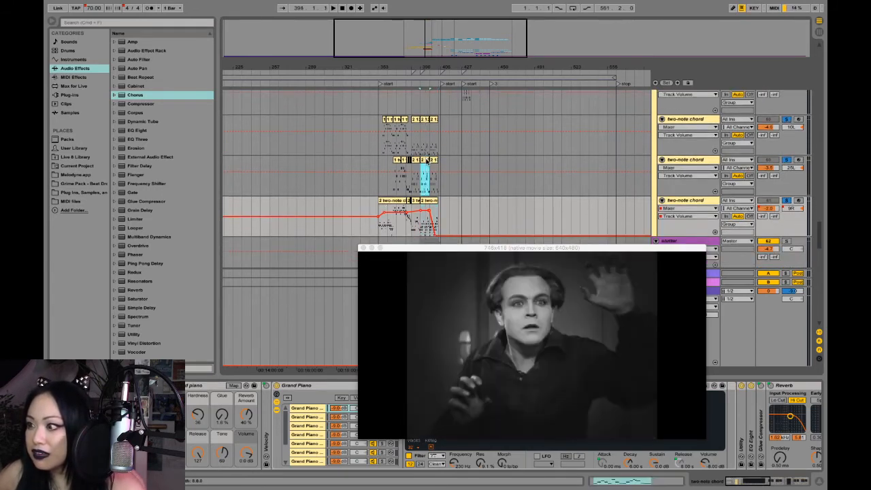
key(space)
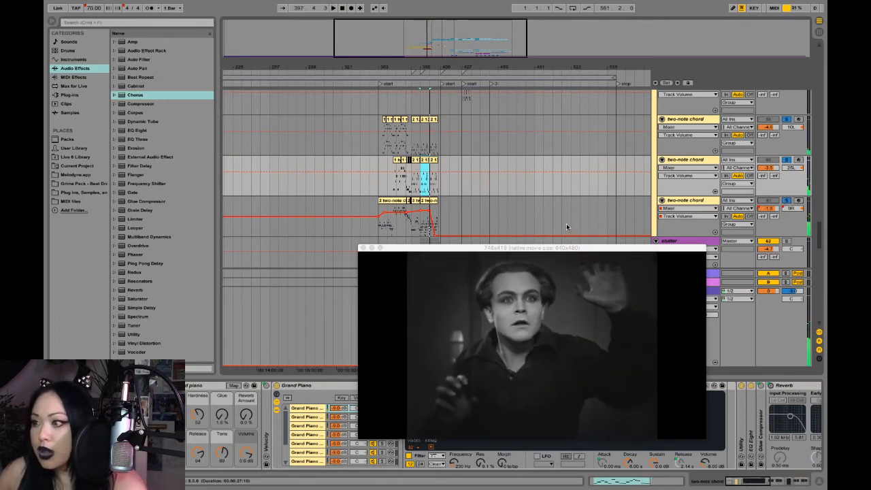
- Unsolo the two-note chord tracks and select the clip on the stutter edit audio track
scroll(566, 226, down, 4)
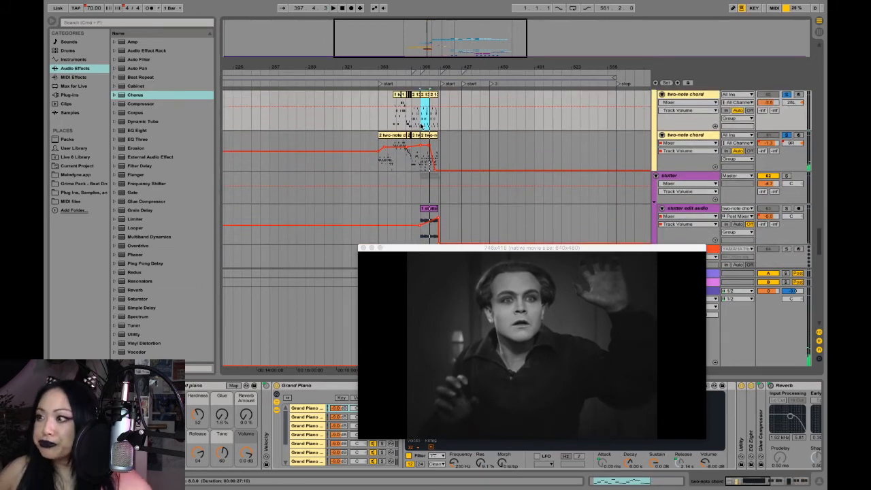
click(424, 135)
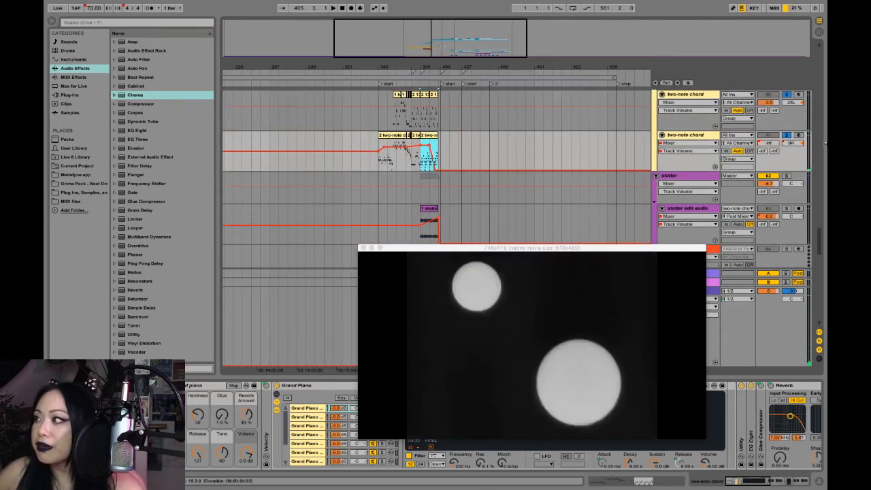
click(786, 135)
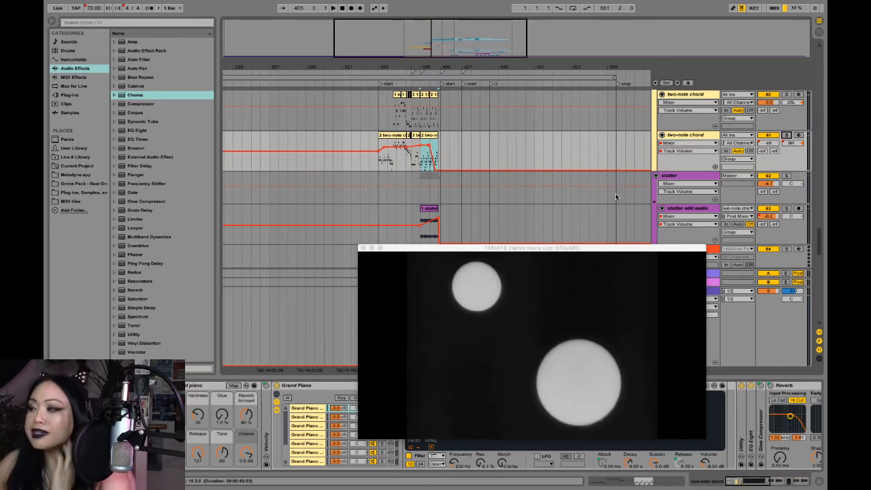
click(430, 138)
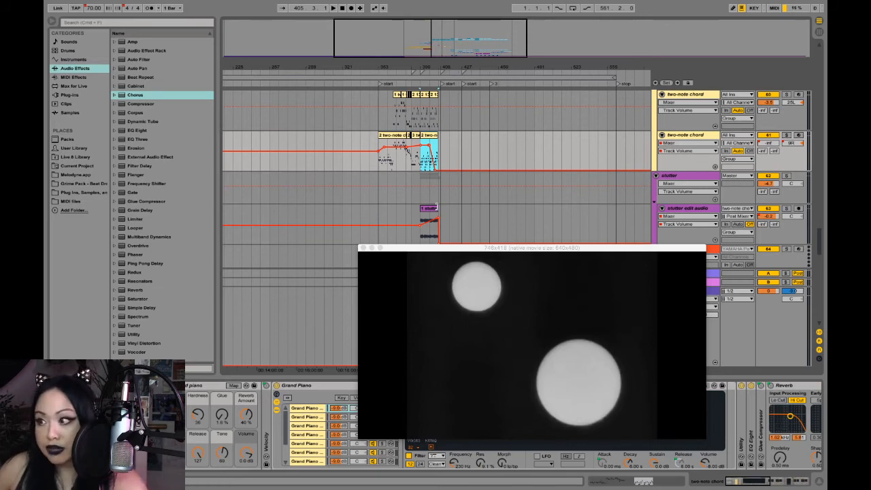
click(429, 221)
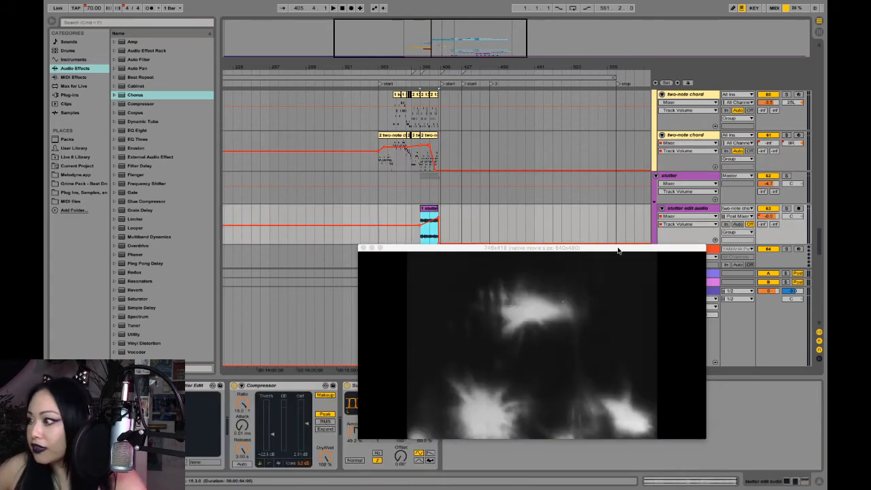
- Deactivate the 64 MIDI track and play the stutter edit audio clip on its own, with its track soloed
drag(618, 248, 631, 281)
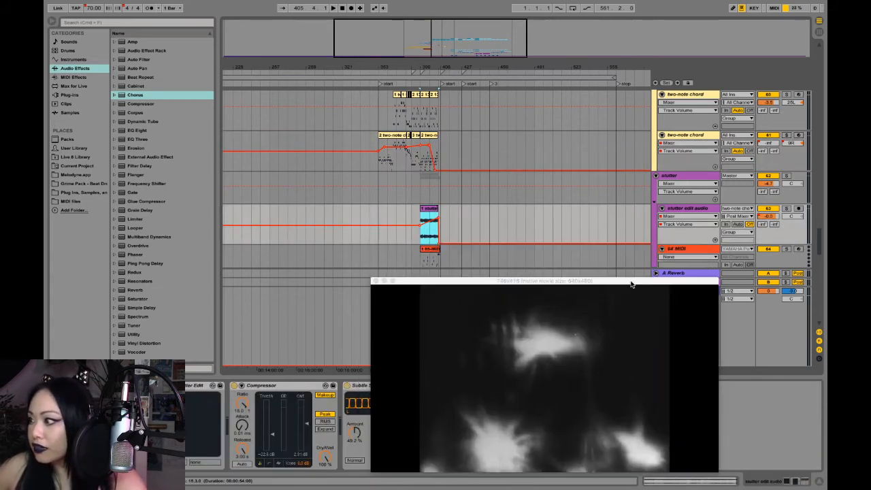
click(770, 249)
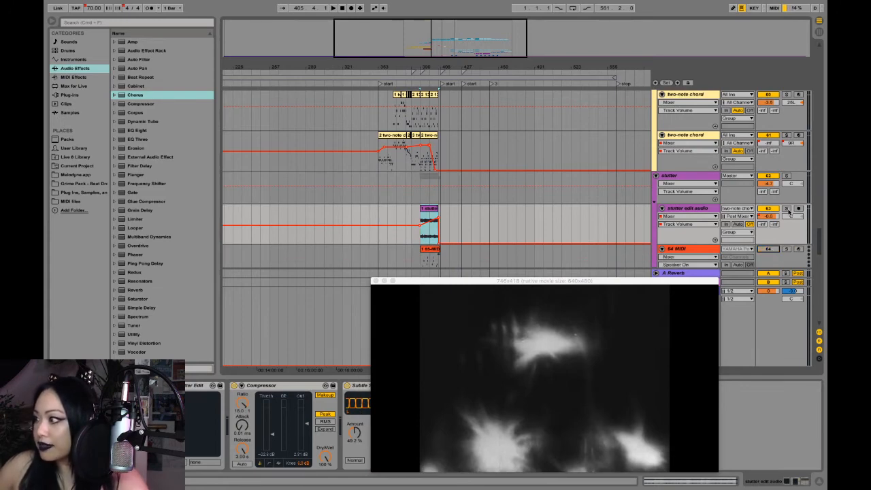
click(428, 209)
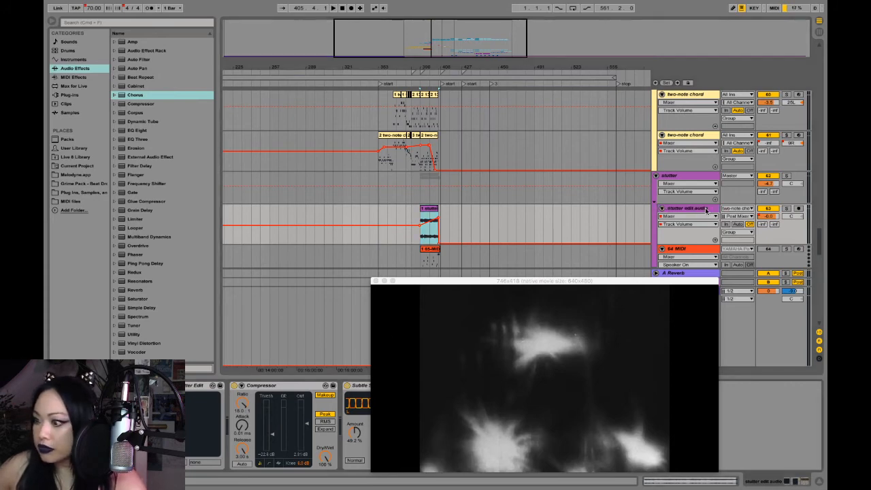
drag(453, 281, 419, 304)
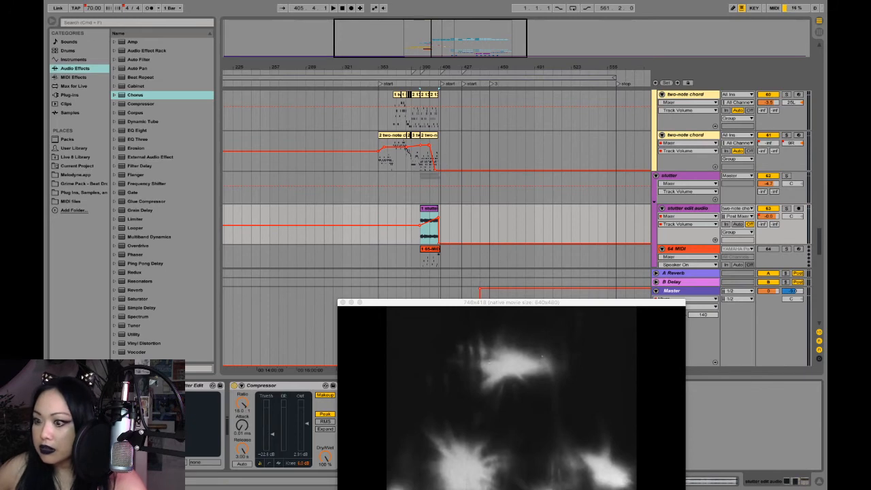
click(193, 386)
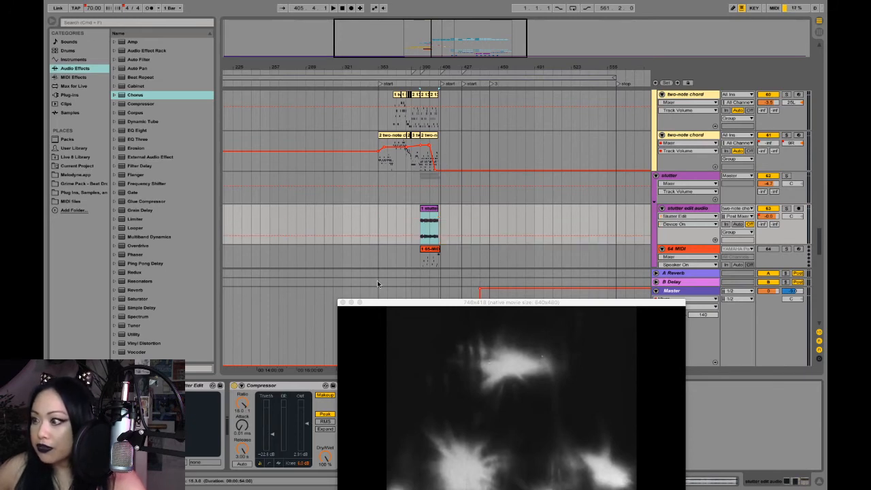
click(785, 208)
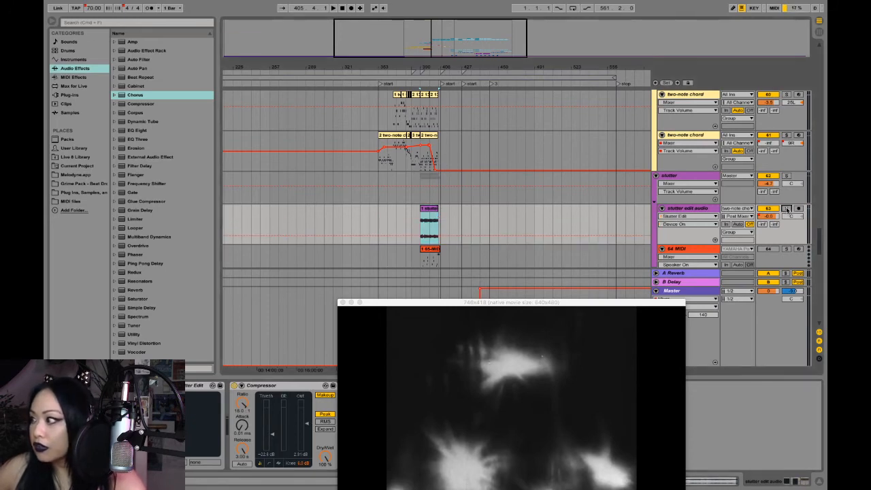
key(space)
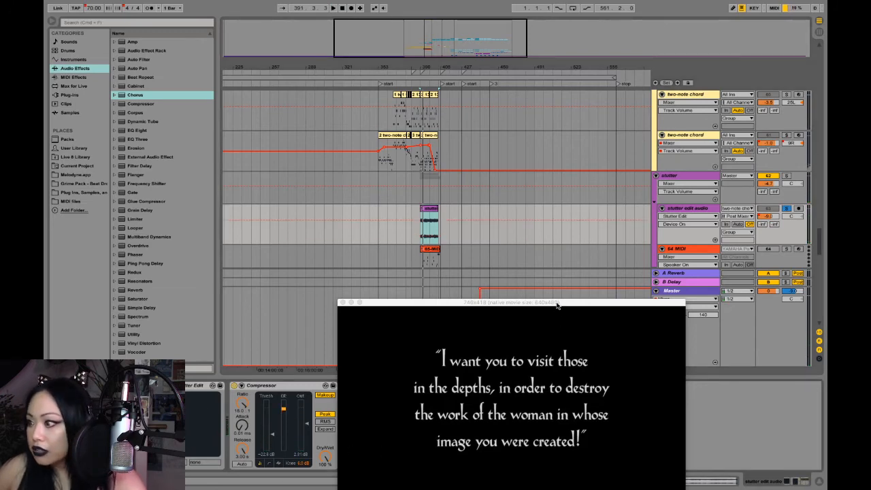
- Reactivate the 64 MIDI track, and view the Stutter Edit plug-in's settings in its own window before closing it
drag(557, 306, 545, 353)
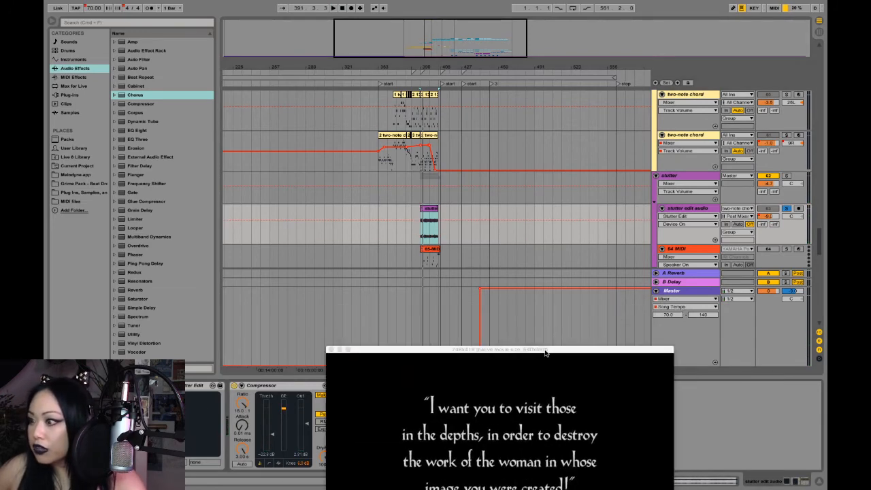
click(767, 249)
click(190, 387)
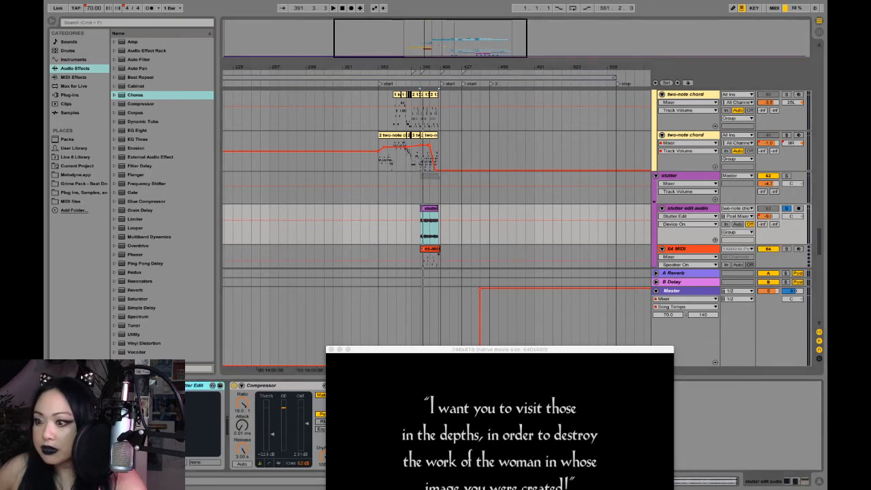
key(super+alt+p)
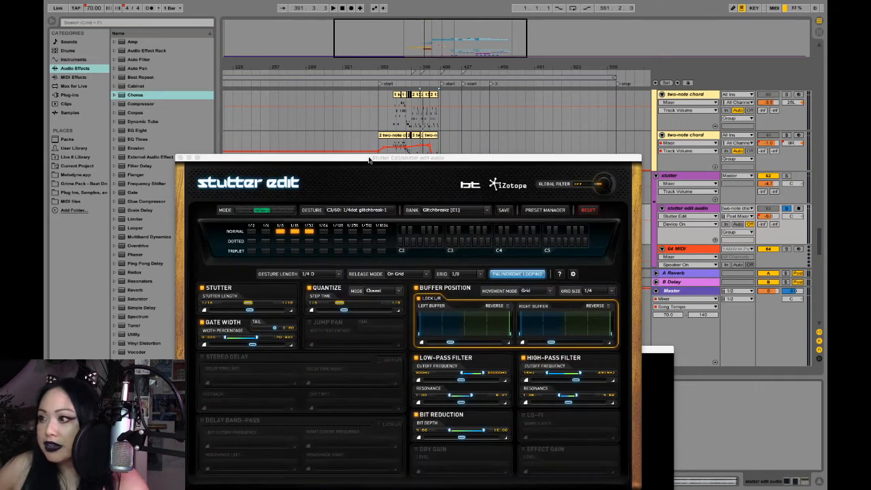
drag(369, 159, 381, 102)
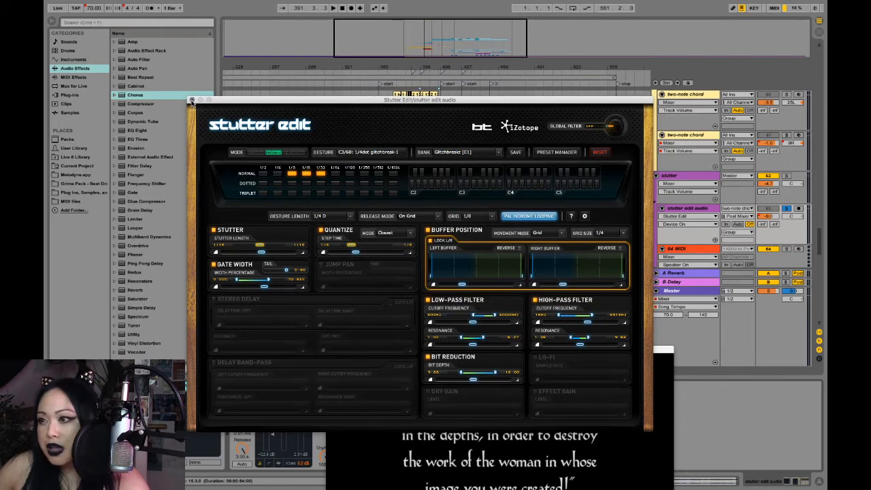
click(192, 100)
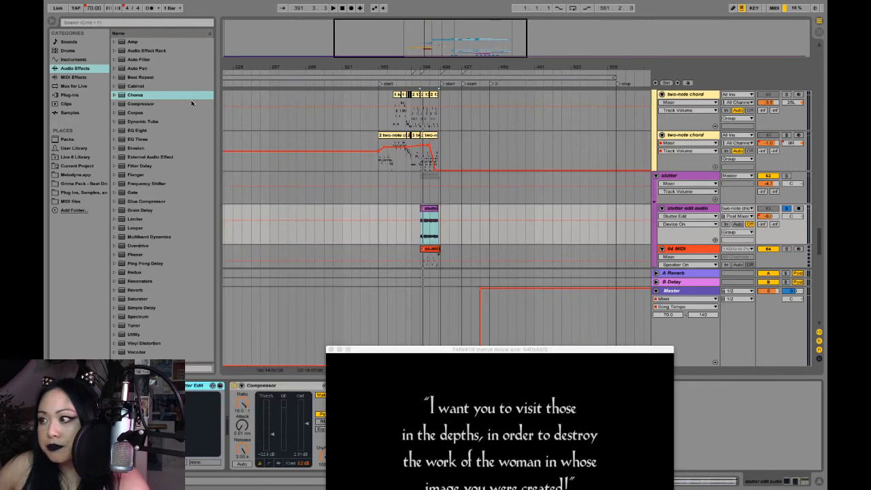
- Check the output routing choices of the 64 MIDI track, keeping stutter edit audio as its destination
click(677, 251)
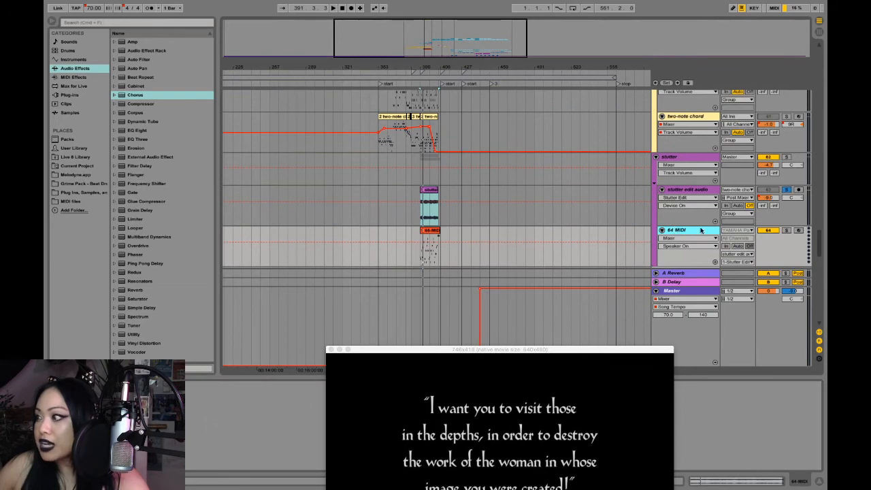
scroll(700, 229, down, 1)
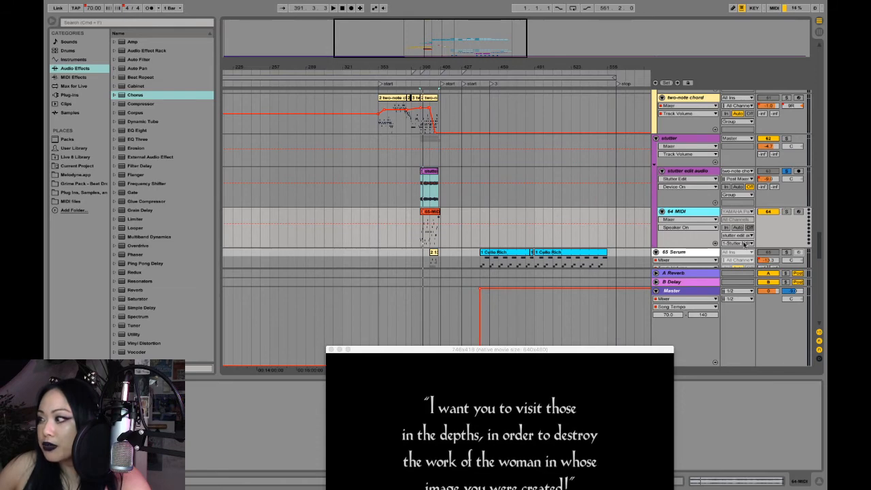
click(737, 235)
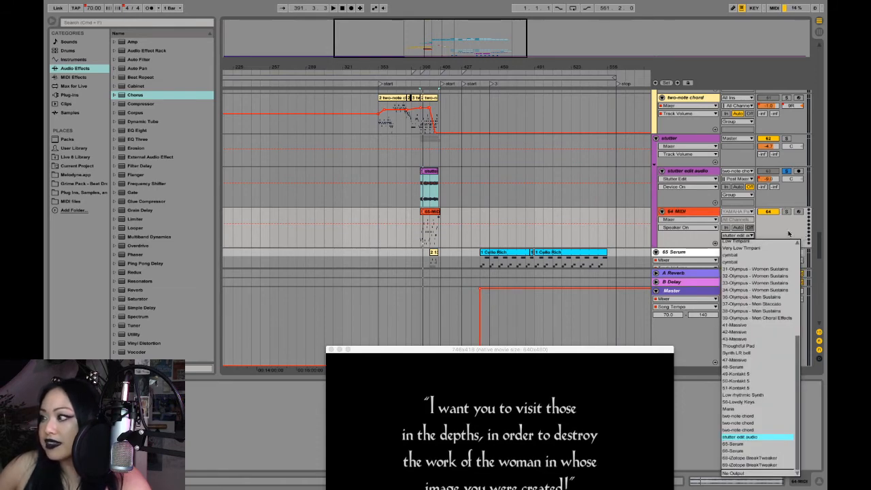
key(Return)
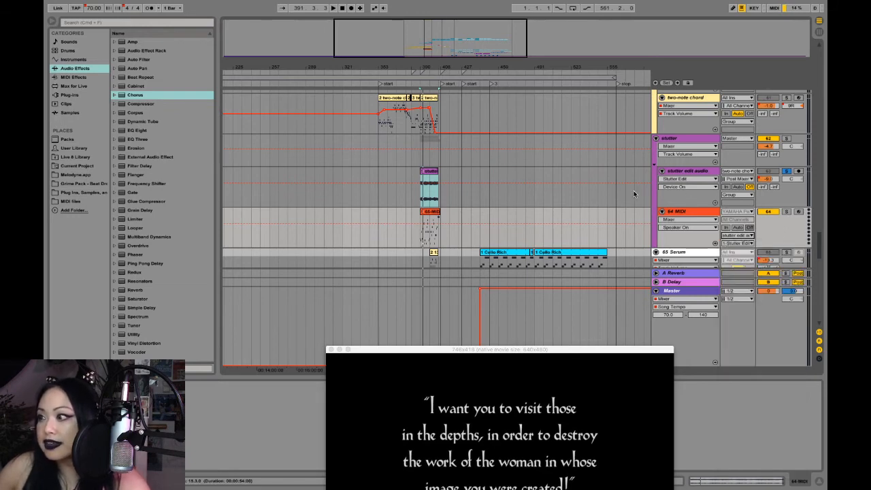
- Solo the whole stutter group instead of only its audio track, and audition it with the 64 MIDI track's clip selected
click(699, 171)
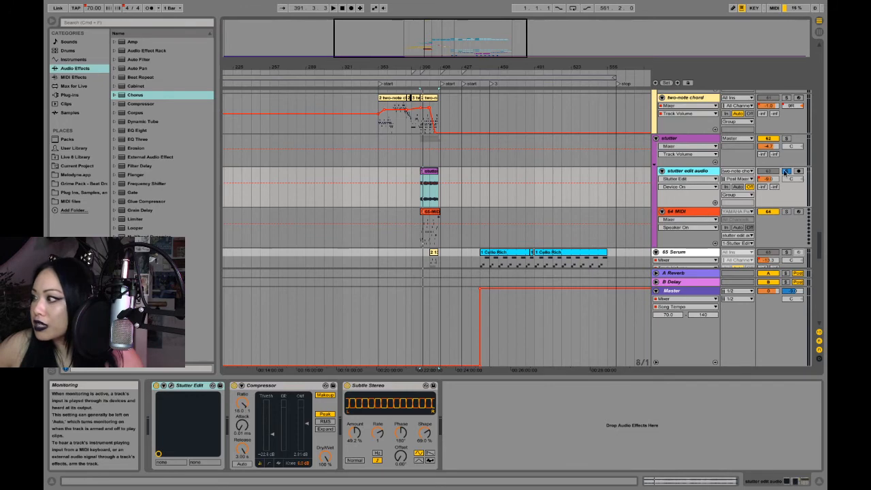
click(786, 138)
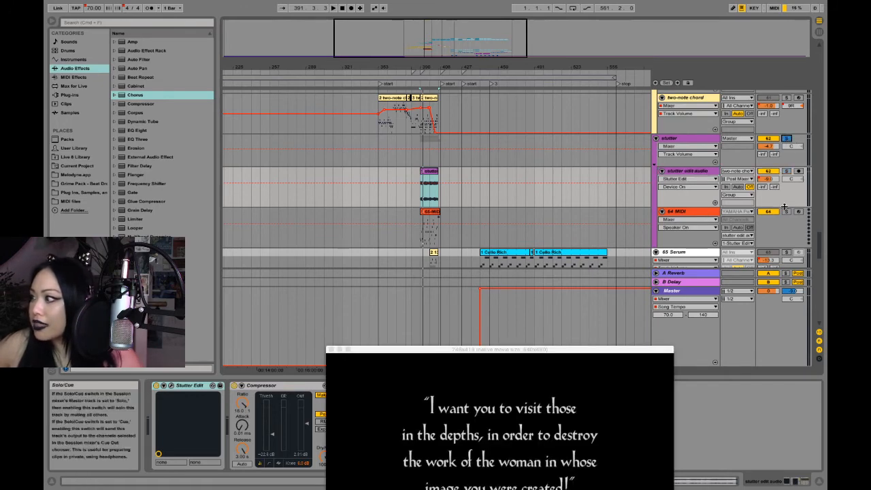
click(698, 215)
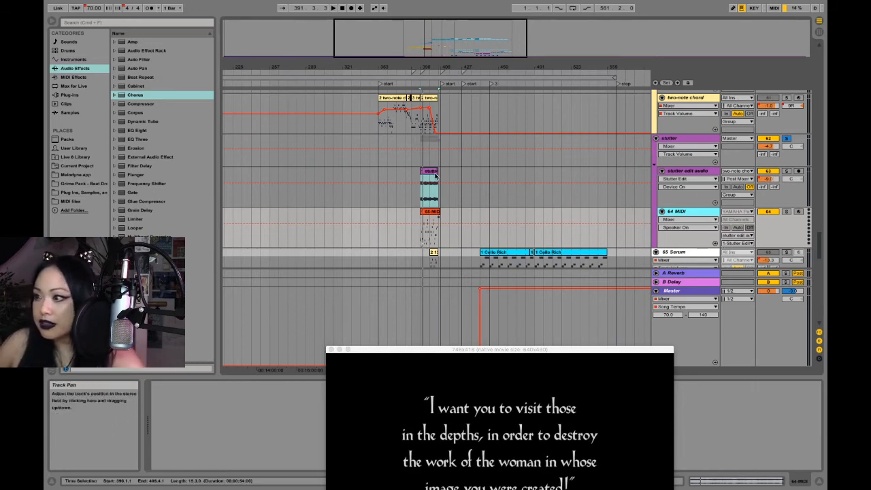
click(431, 213)
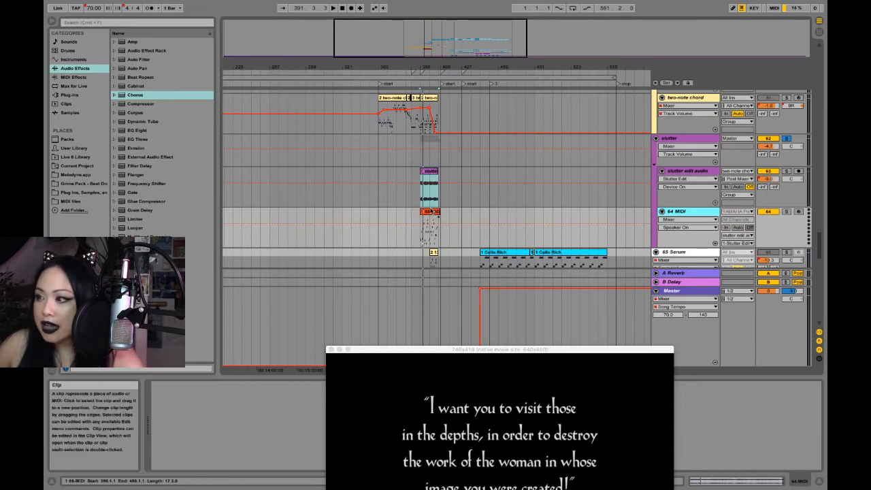
click(431, 212)
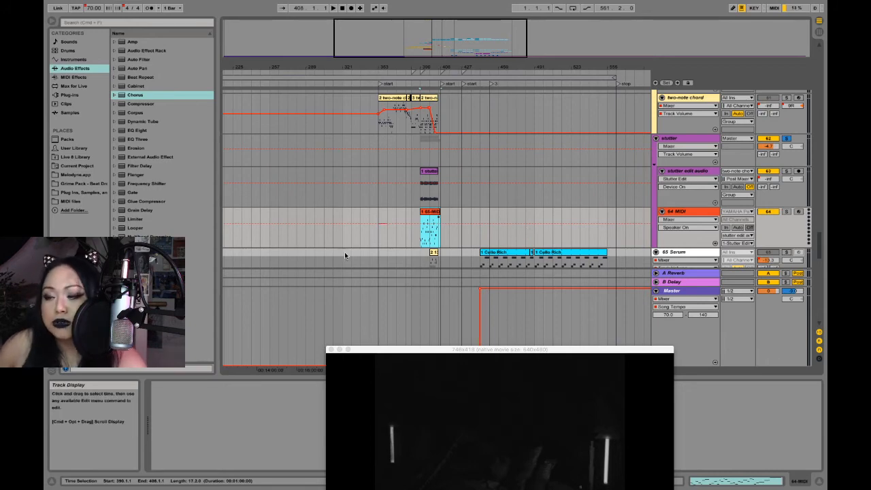
- Select the stutter edit audio track and play the soloed stutter group against the video from the start of its clip
click(686, 172)
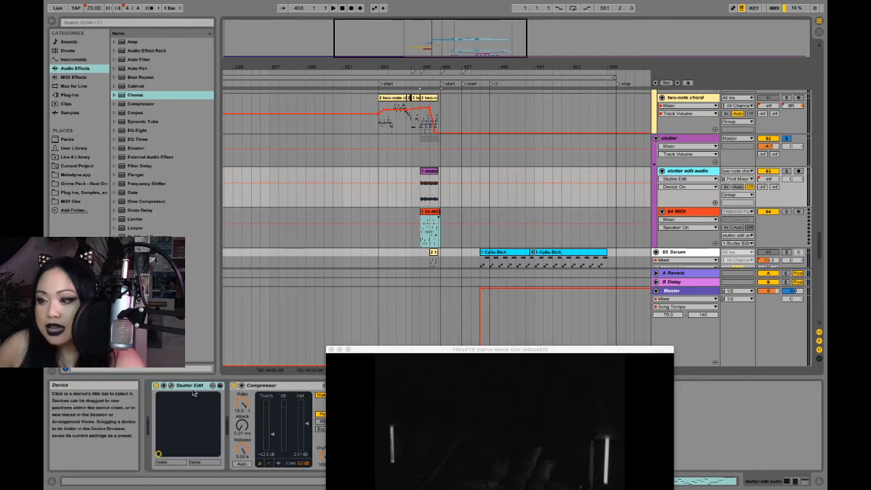
click(419, 203)
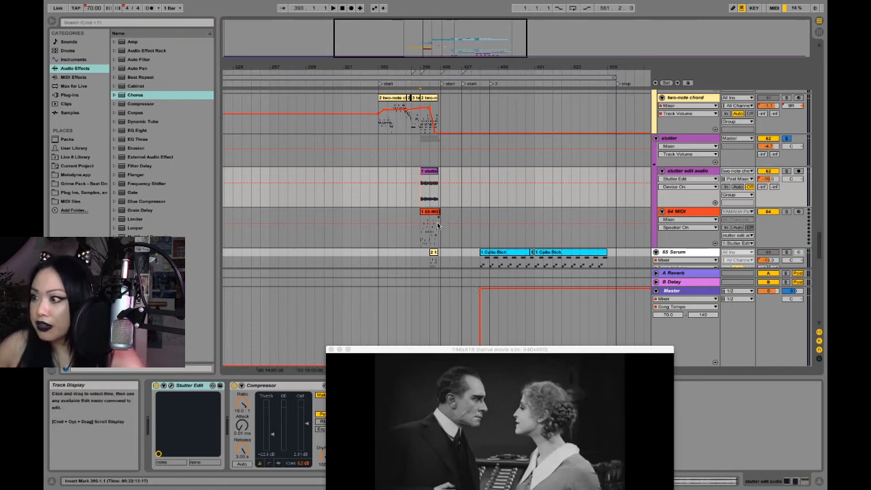
key(space)
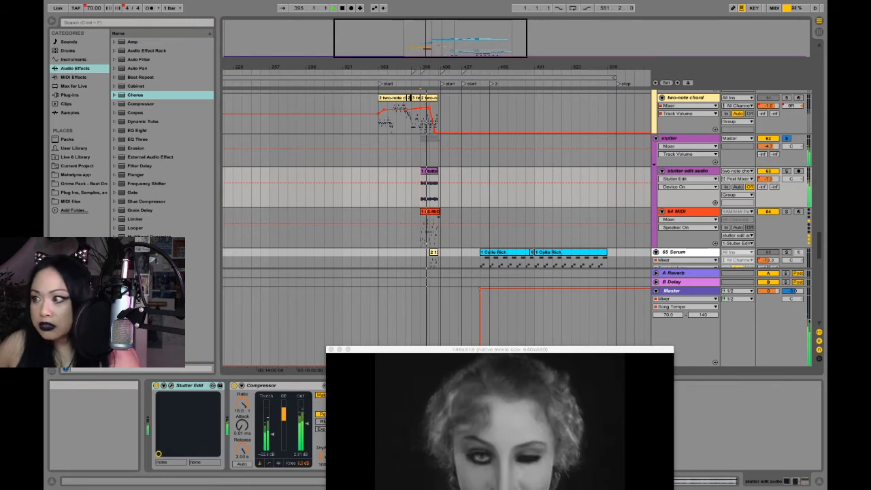
- Show the stutter edit audio track's mixer volume automation and compare it up close with the fade on the two-note chord clip above
click(701, 177)
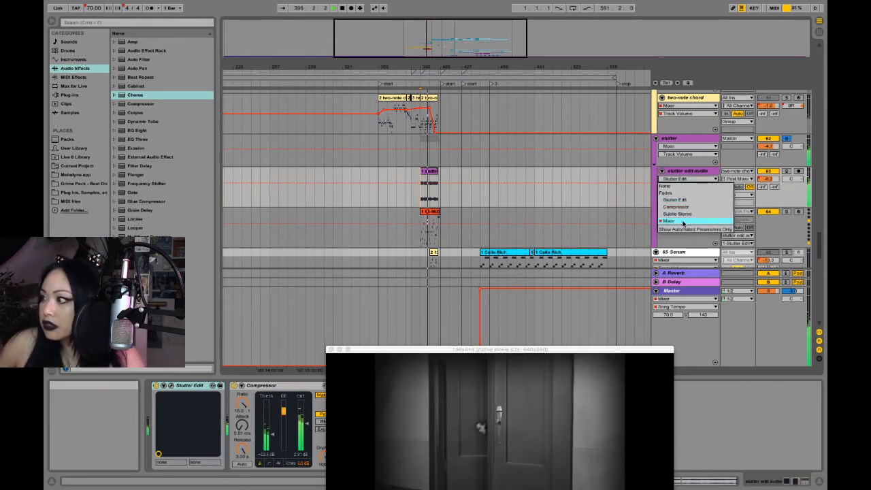
click(683, 222)
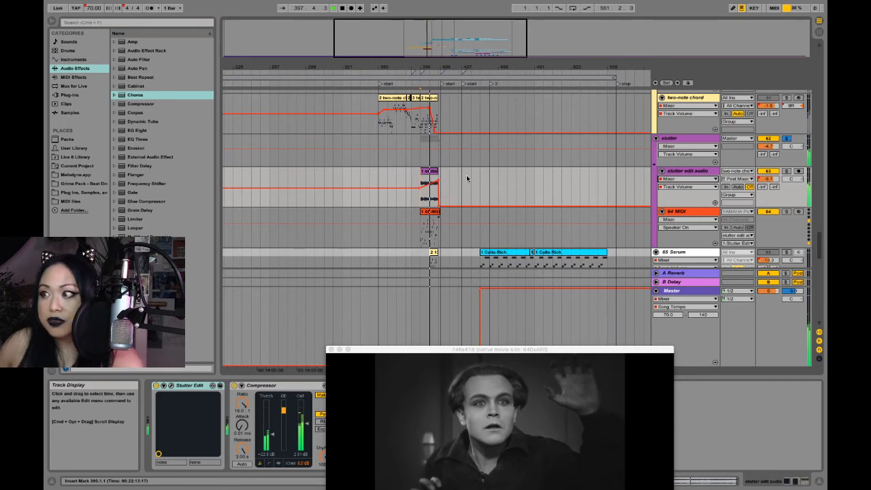
click(434, 98)
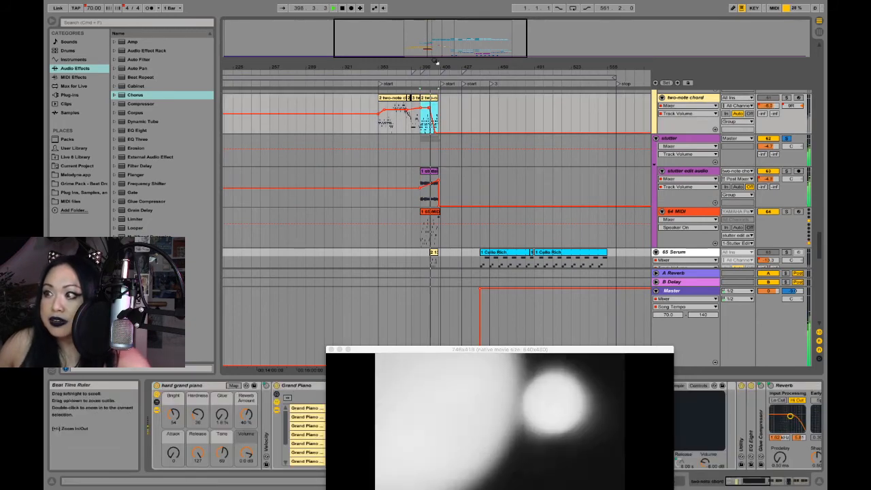
drag(436, 66, 435, 131)
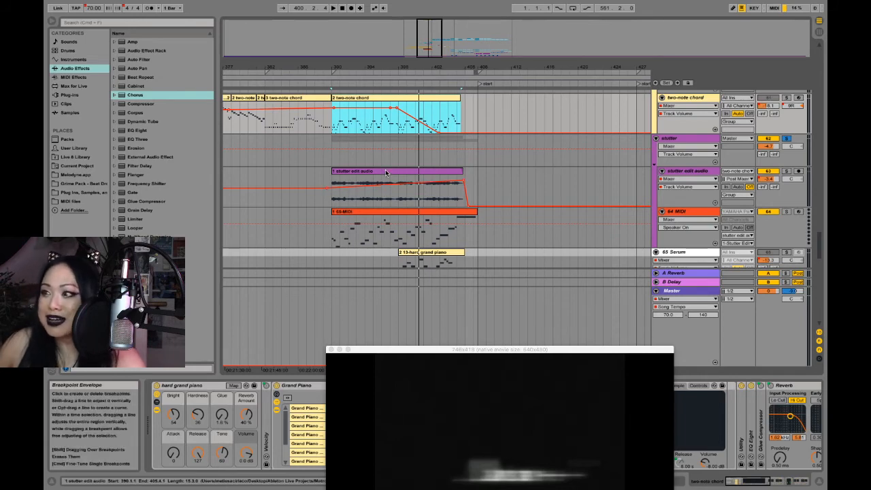
click(422, 187)
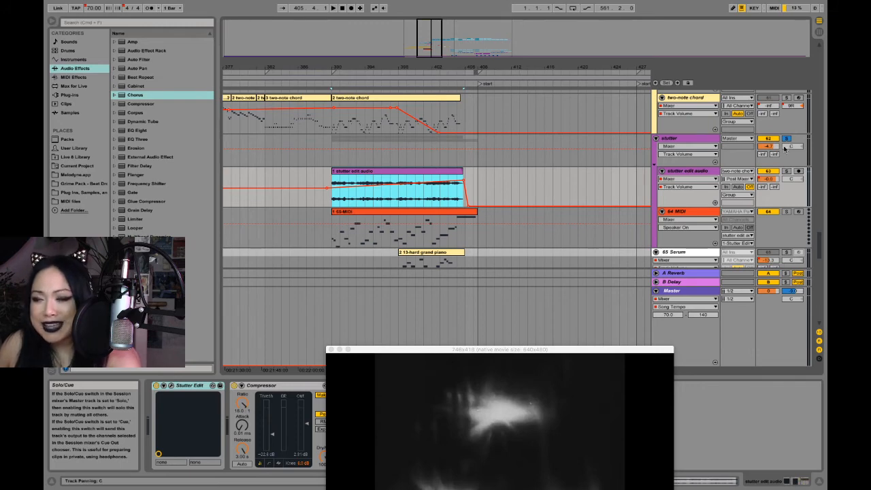
- Unsolo the stutter group and play the full mix against the video from the stutter clip's start, with the video window moved higher
click(785, 140)
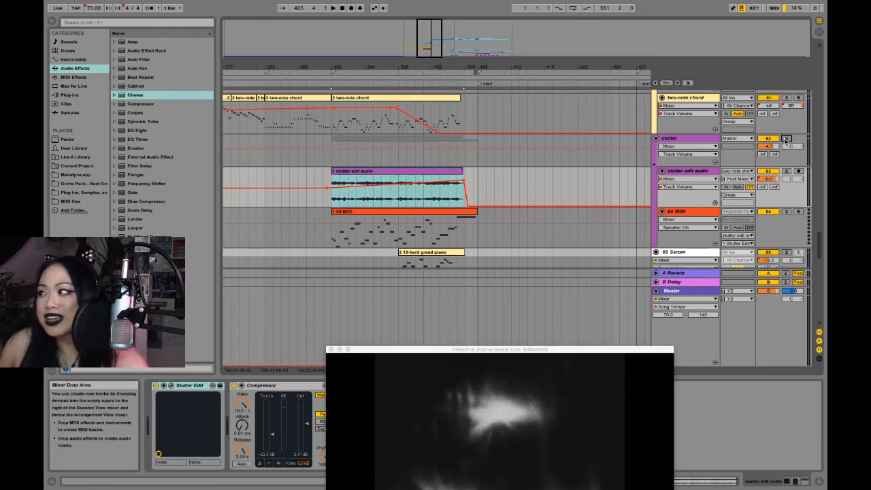
click(333, 201)
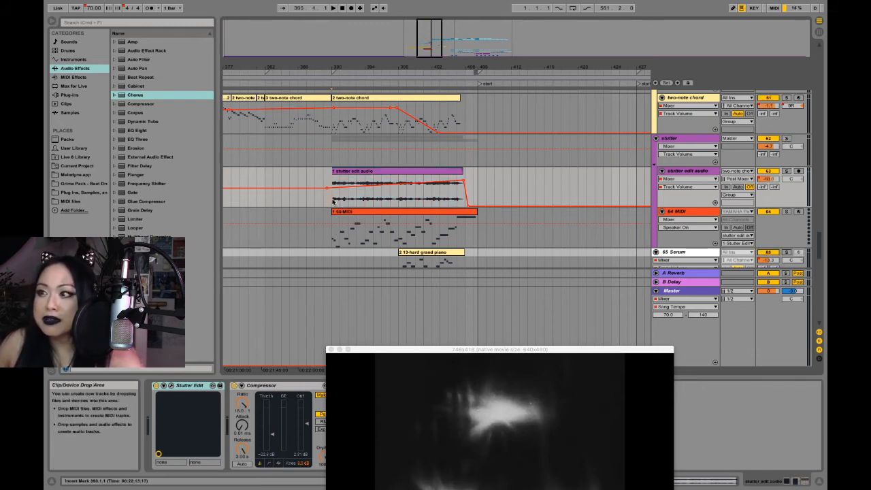
key(space)
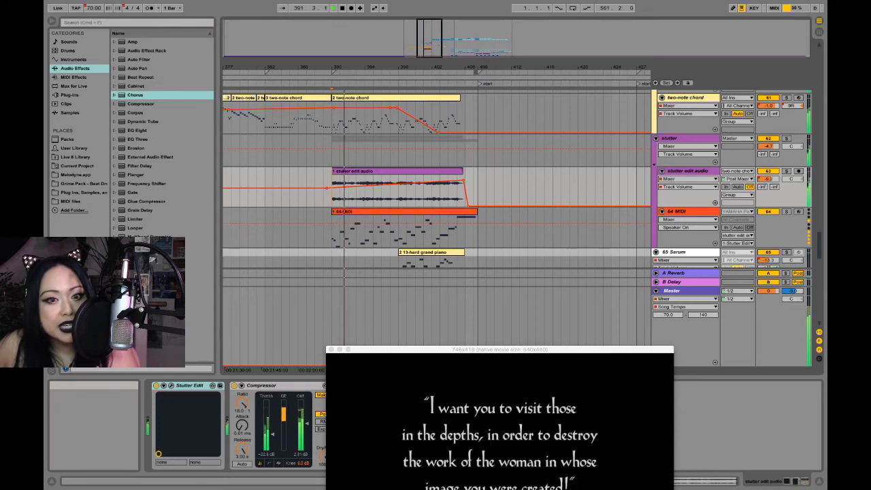
key(super+alt+v)
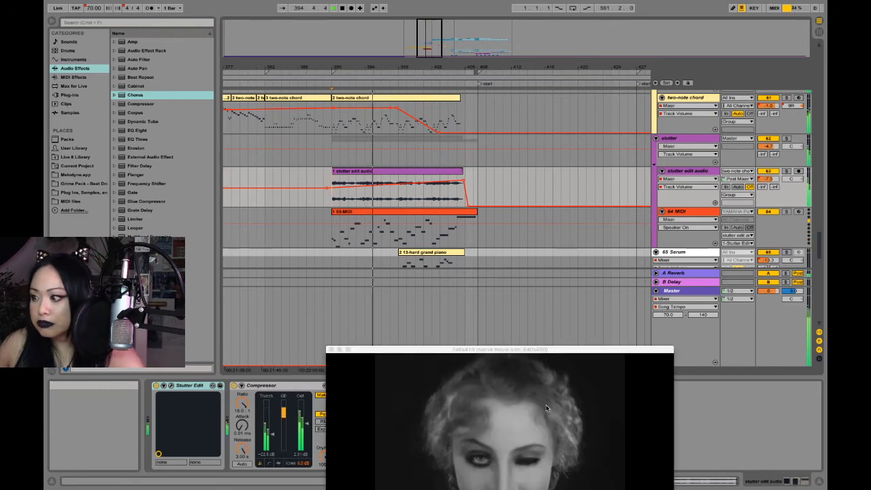
drag(511, 352, 544, 235)
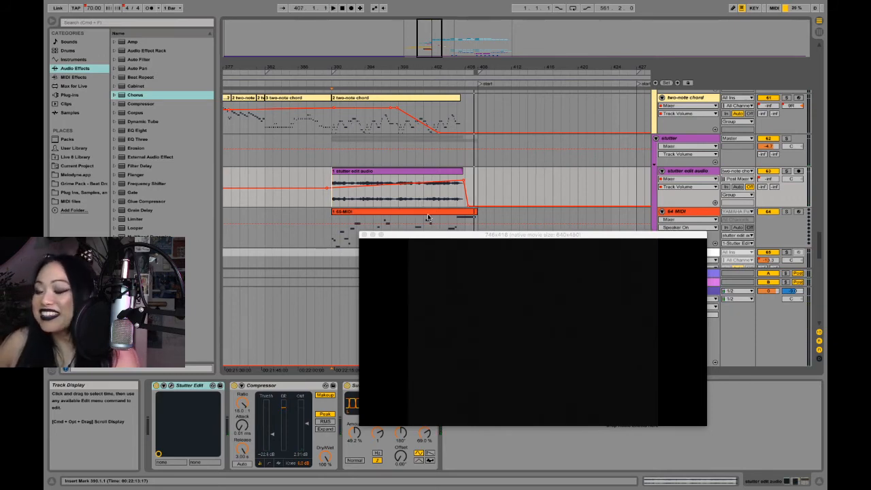
drag(476, 237, 465, 239)
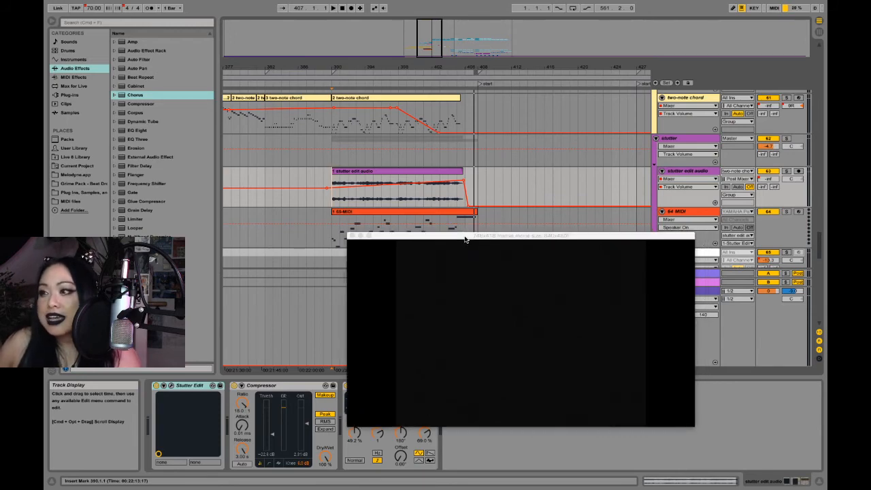
- Jump the video from the last two-note chord clip's start to the stop locator, and back to just after the stutter clips
click(358, 99)
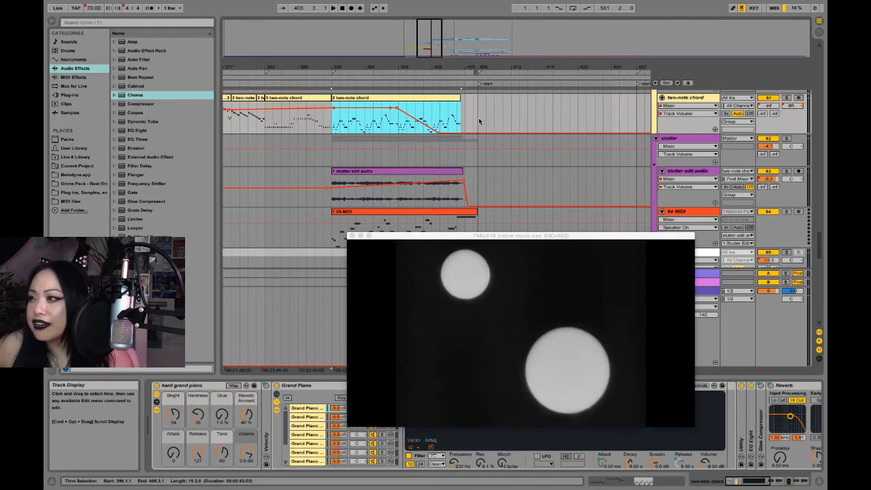
click(343, 107)
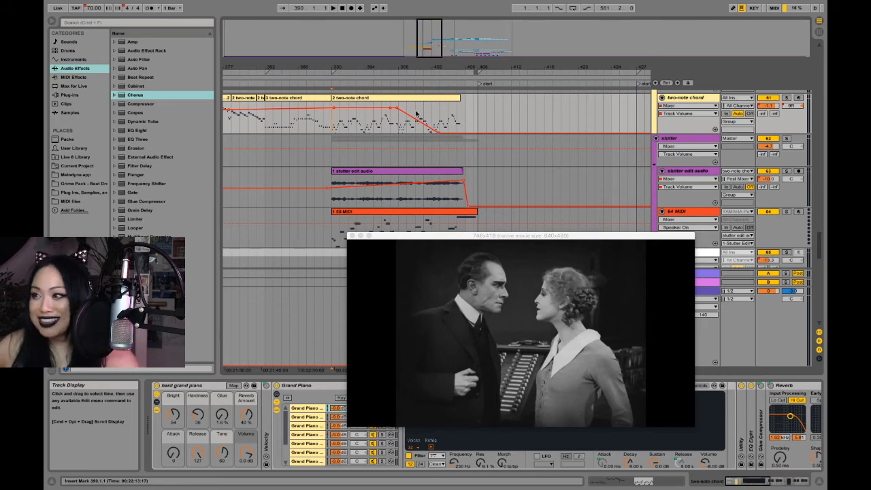
drag(544, 67, 442, 159)
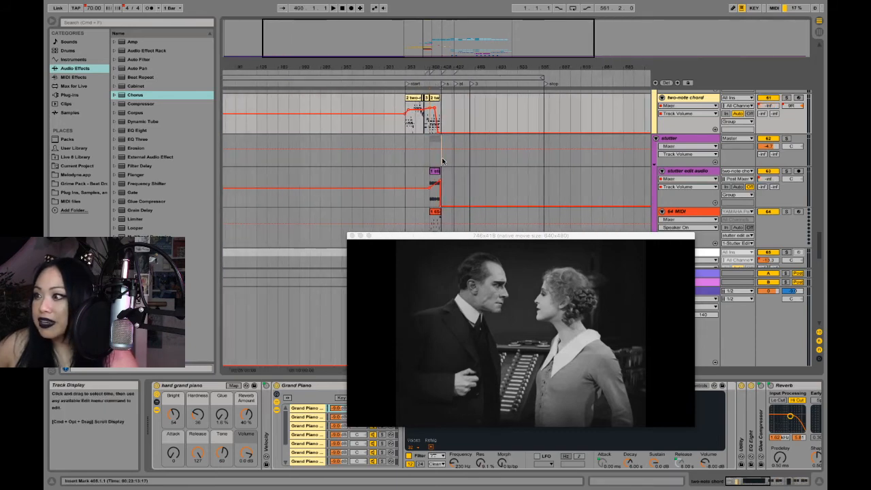
click(546, 156)
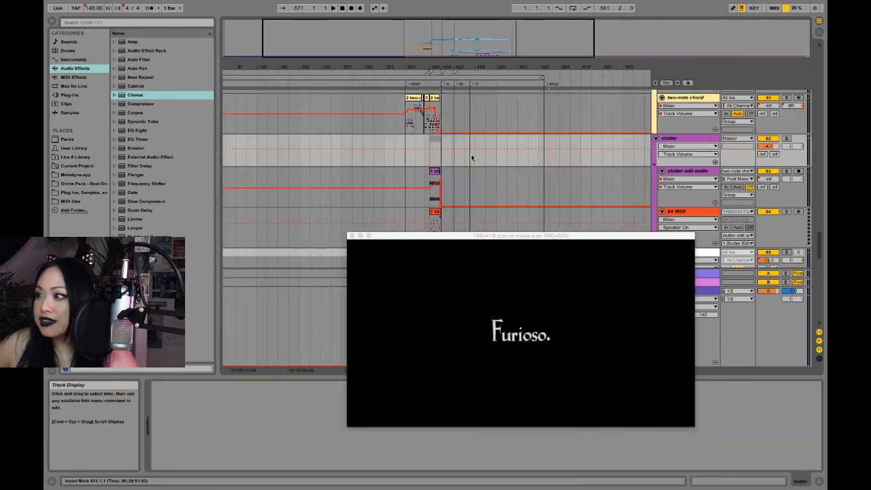
click(440, 160)
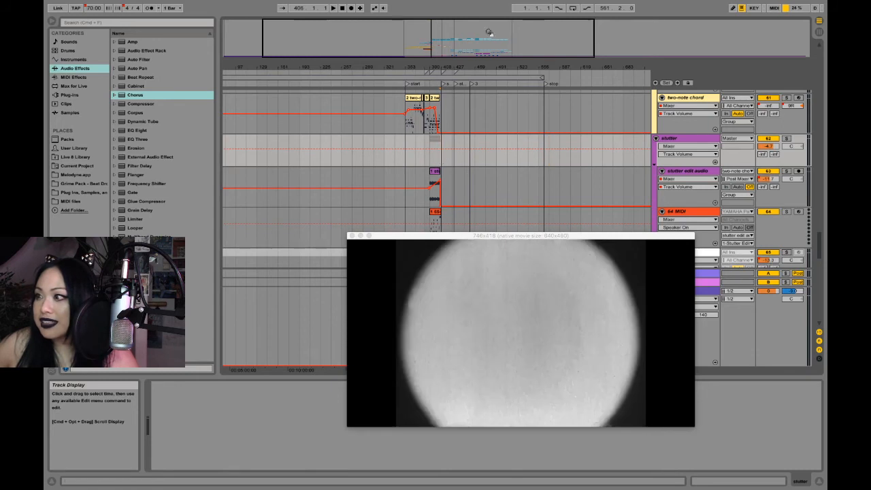
drag(491, 70, 488, 122)
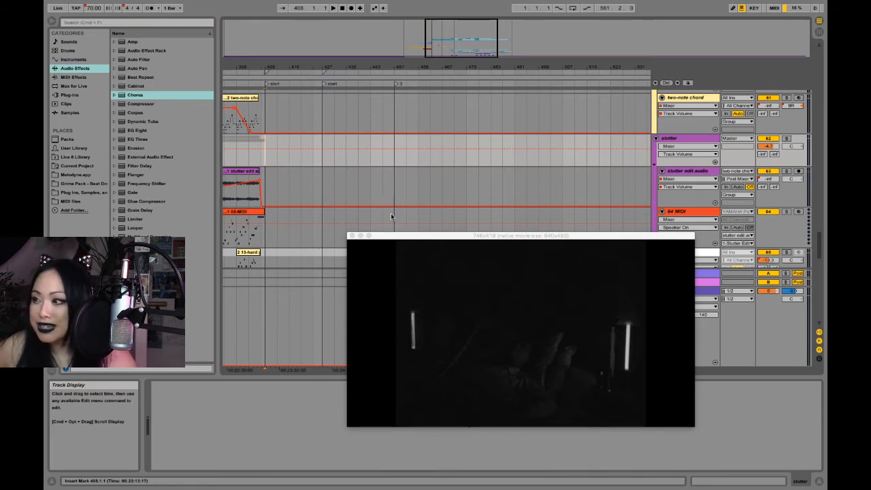
- Enlarge the video window to 794x541 and move it down, clear of the track lanes
drag(429, 237, 429, 188)
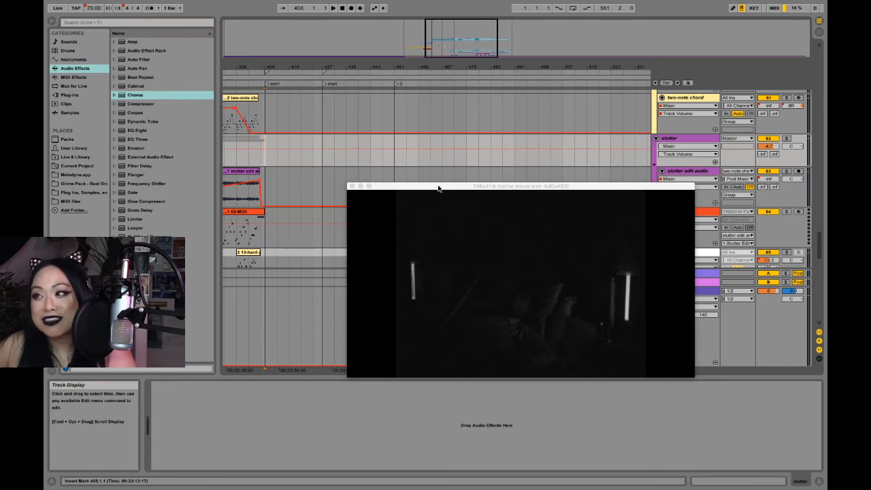
drag(438, 188, 414, 166)
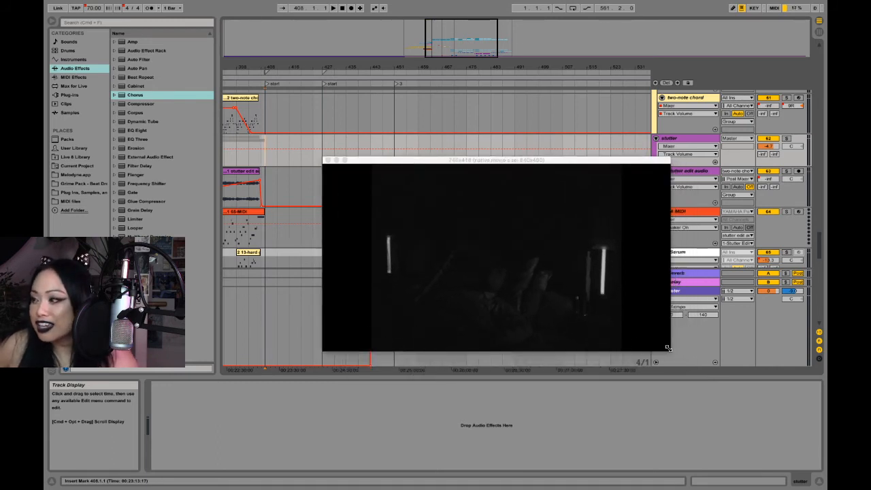
drag(667, 347, 692, 408)
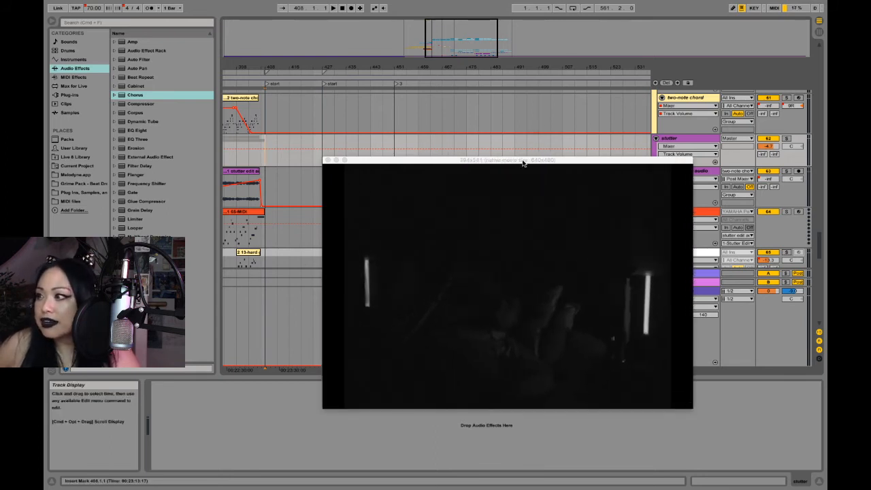
drag(522, 163, 548, 302)
- Look through the lower tracks, from the iZotope BreakTweaker tracks past the 72 Group to the 76 Group and its audio clips
scroll(557, 158, down, 10)
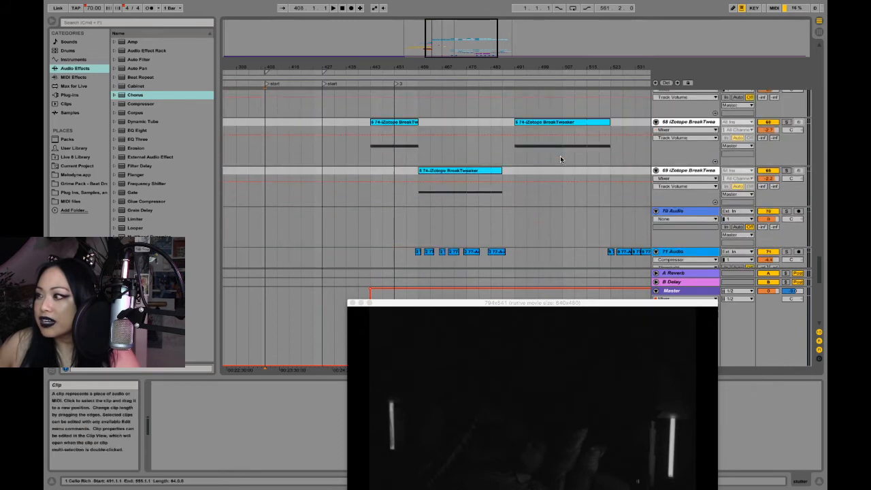
scroll(560, 159, down, 8)
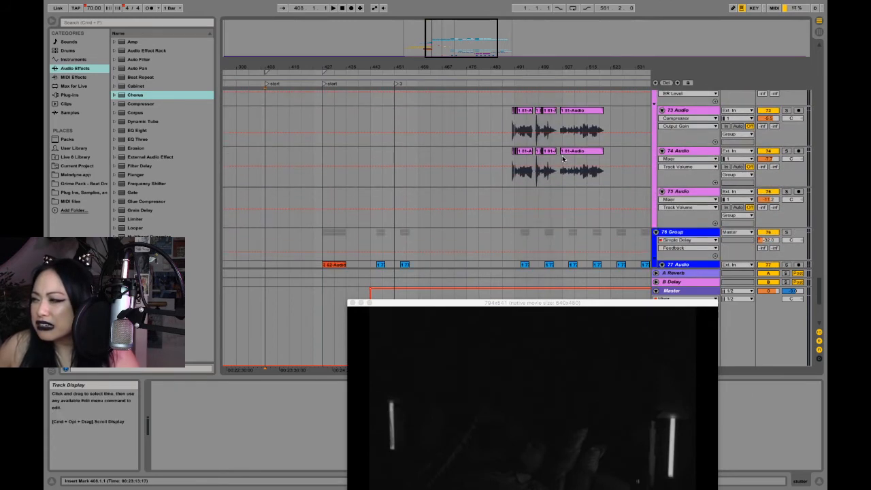
scroll(561, 159, down, 5)
scroll(562, 156, up, 10)
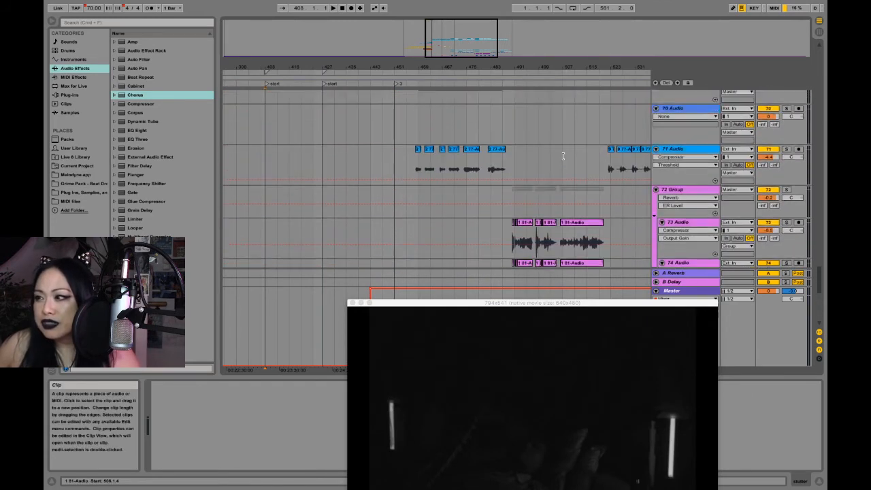
scroll(563, 156, down, 2)
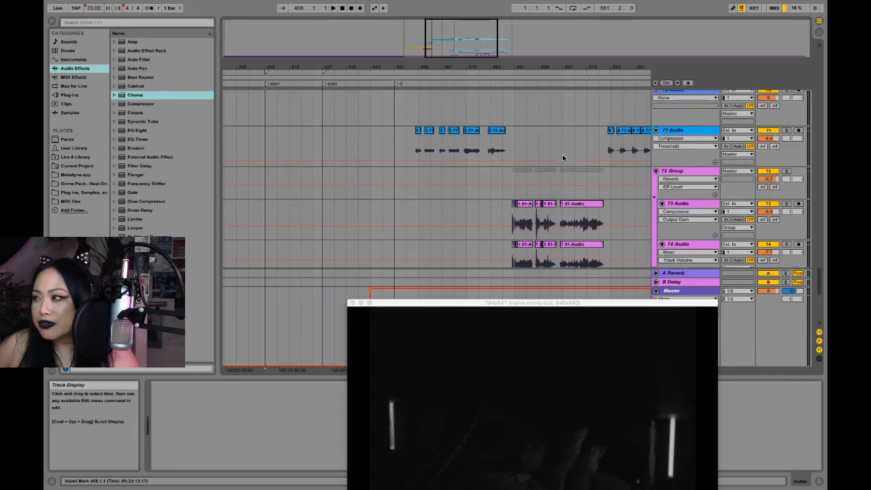
scroll(563, 156, up, 8)
scroll(563, 151, down, 6)
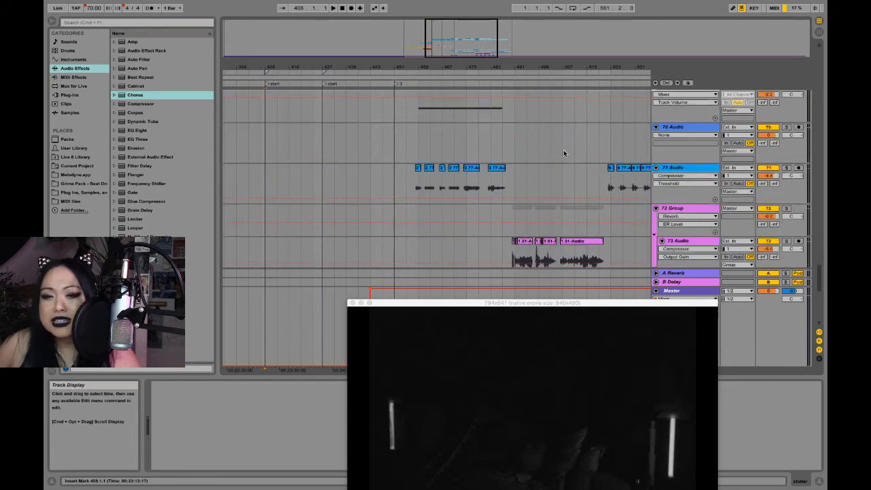
scroll(563, 152, down, 8)
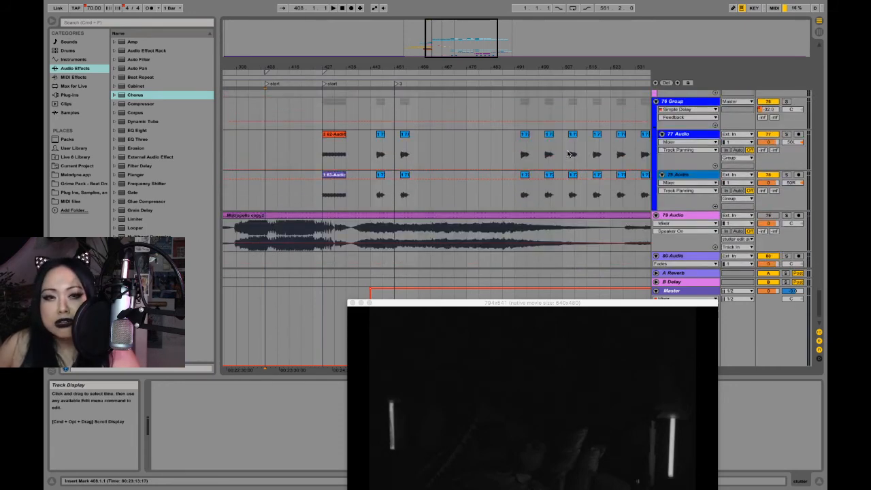
- Cue the video to bar 487 on the 78 Audio track and raise the video window so the whole picture shows
click(503, 195)
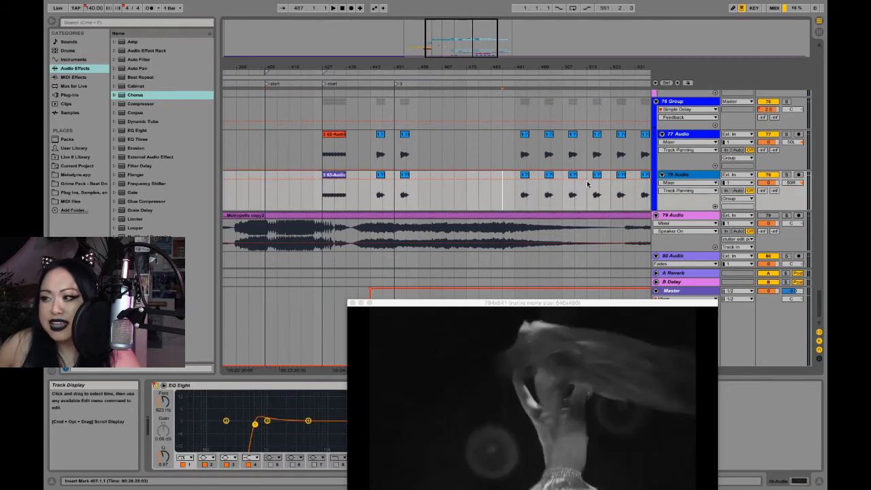
scroll(587, 184, up, 2)
drag(548, 68, 467, 40)
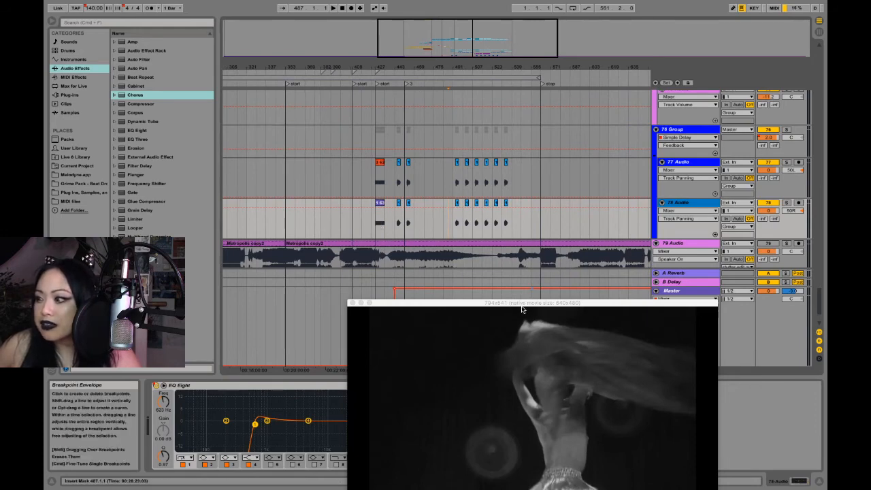
mouse_move(522, 309)
mouse_down()
mouse_move(525, 375)
mouse_move(515, 388)
mouse_move(534, 245)
mouse_move(538, 305)
mouse_move(516, 300)
mouse_up()
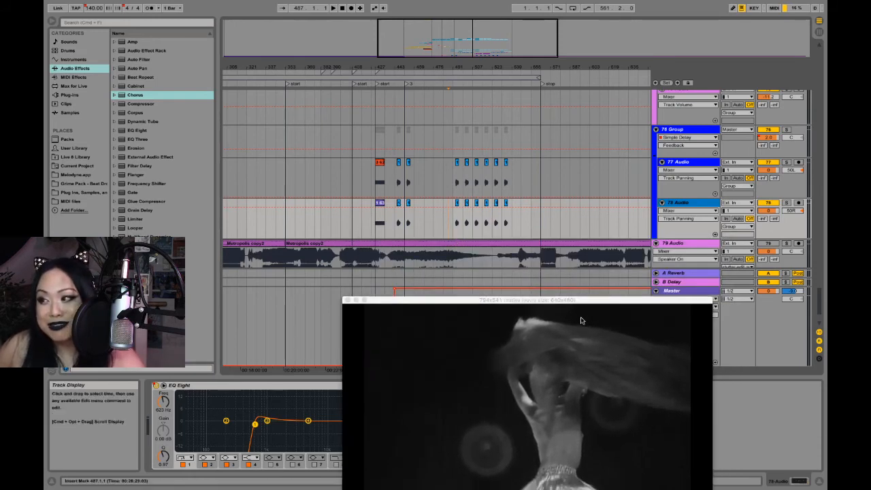
drag(566, 301, 602, 226)
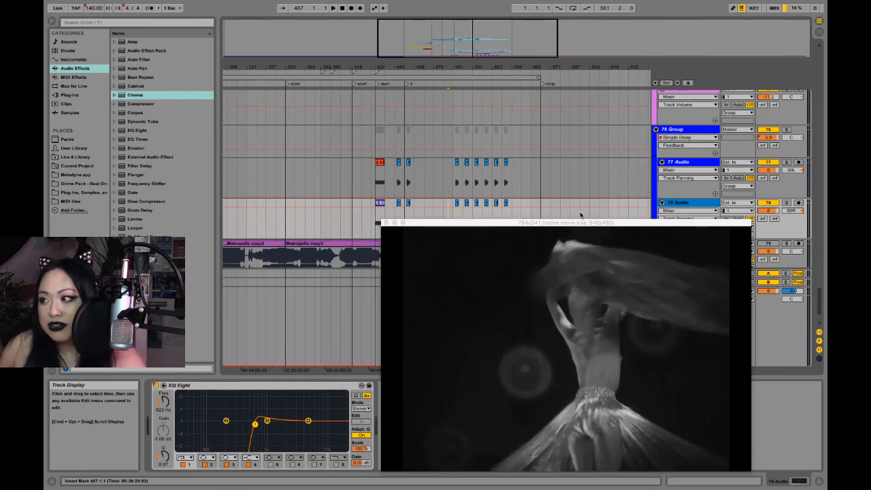
drag(584, 228, 586, 214)
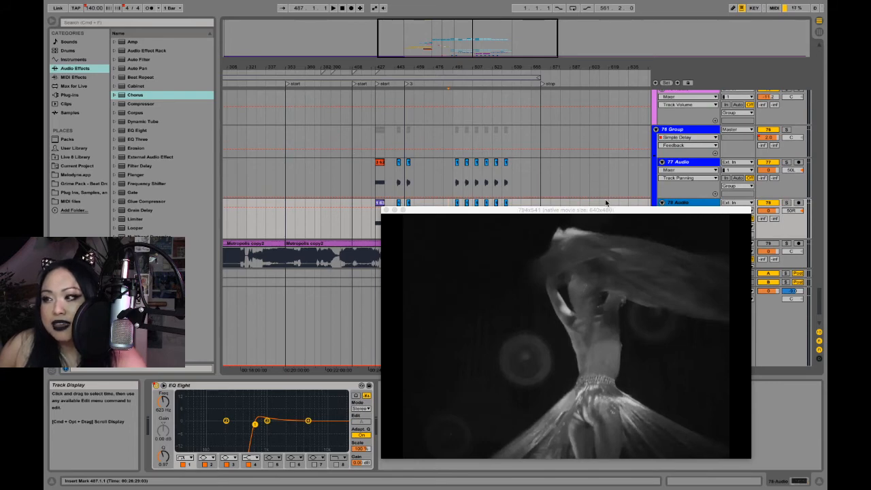
drag(579, 210, 581, 225)
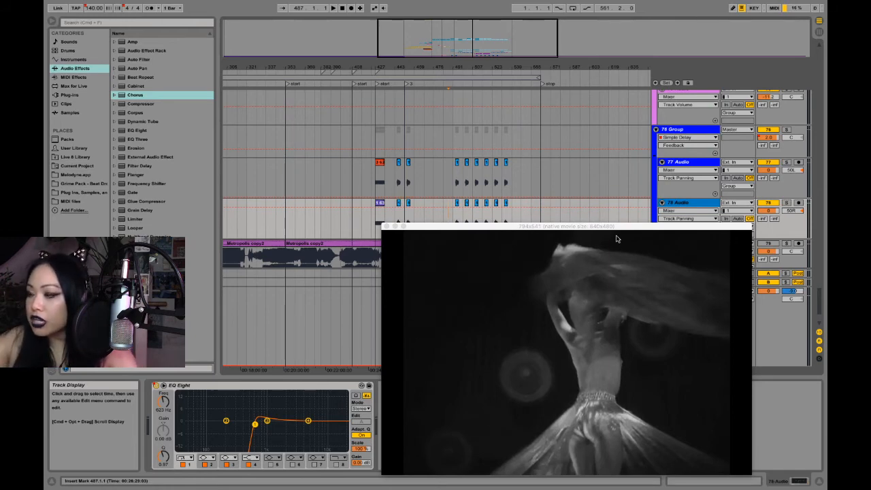
- Step the video through the start of the 78 Audio track's second run of clips and play from bar 491
click(455, 218)
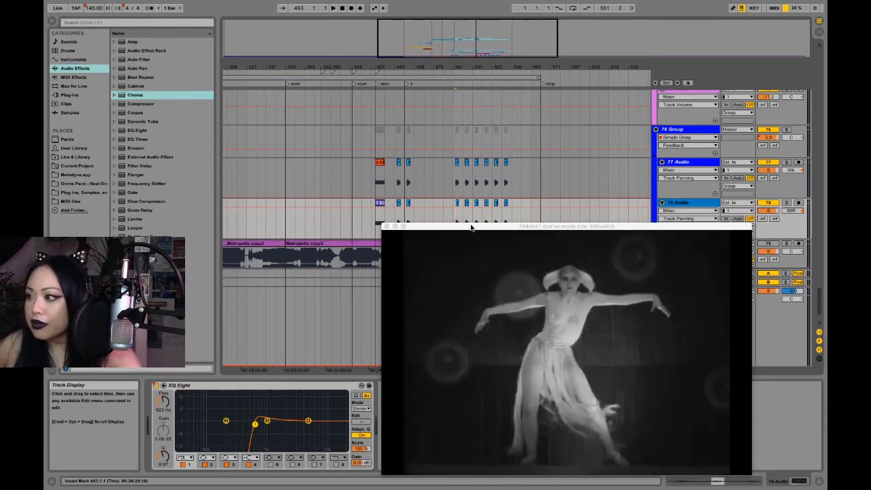
drag(471, 227, 463, 229)
click(439, 218)
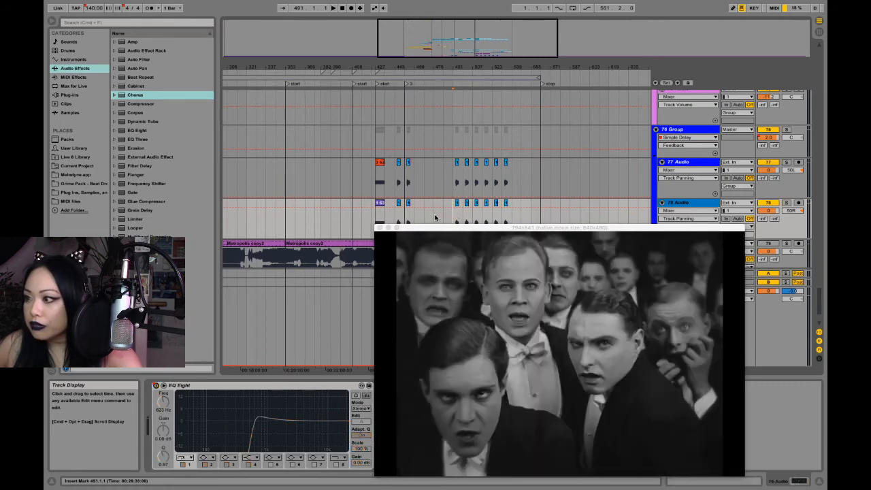
click(455, 219)
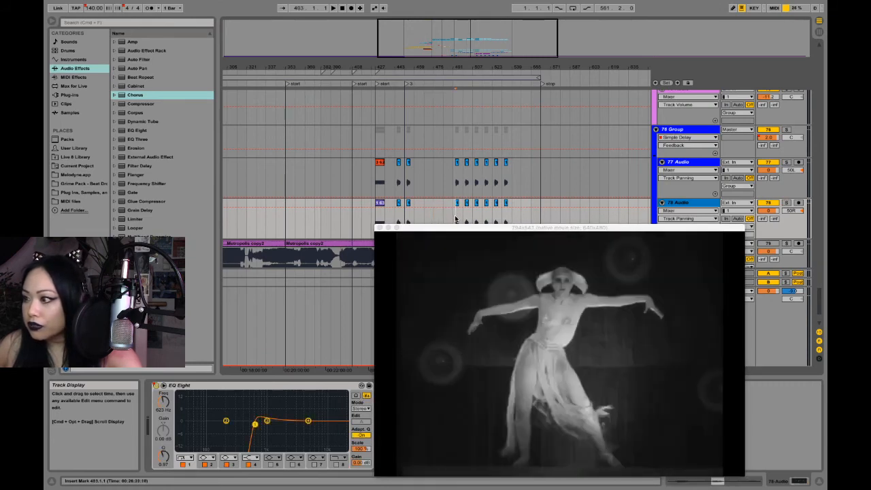
click(465, 221)
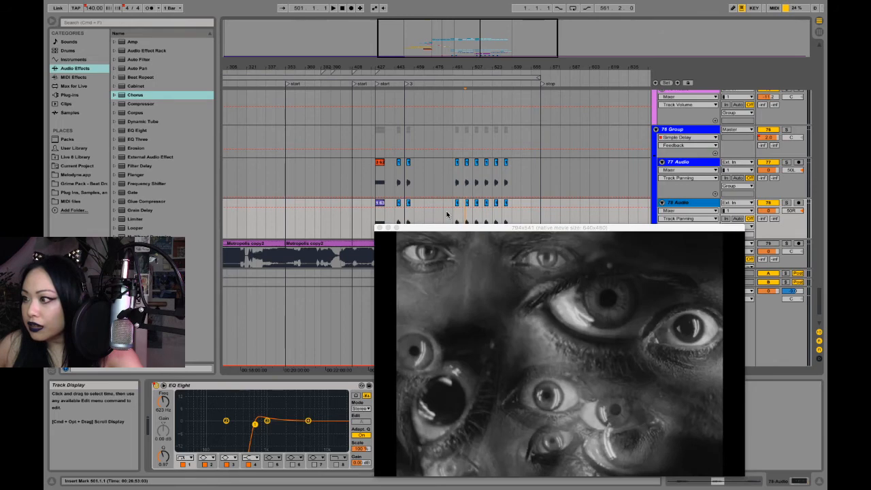
click(447, 215)
click(453, 217)
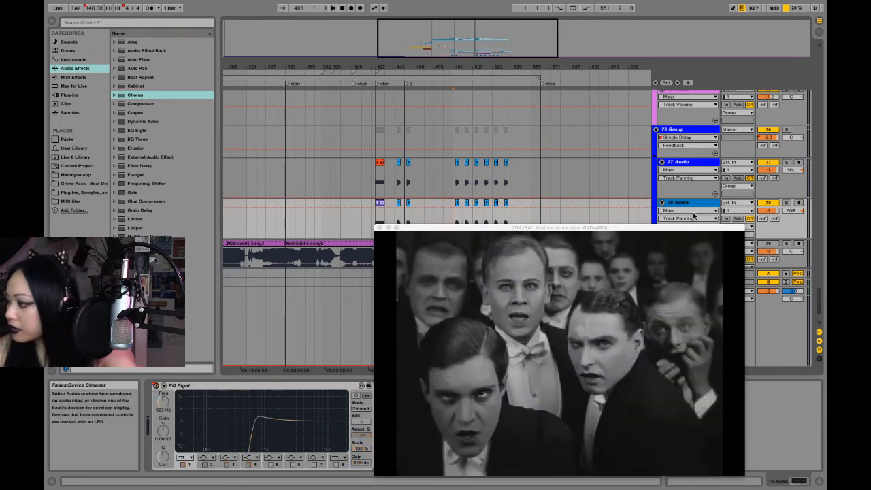
key(space)
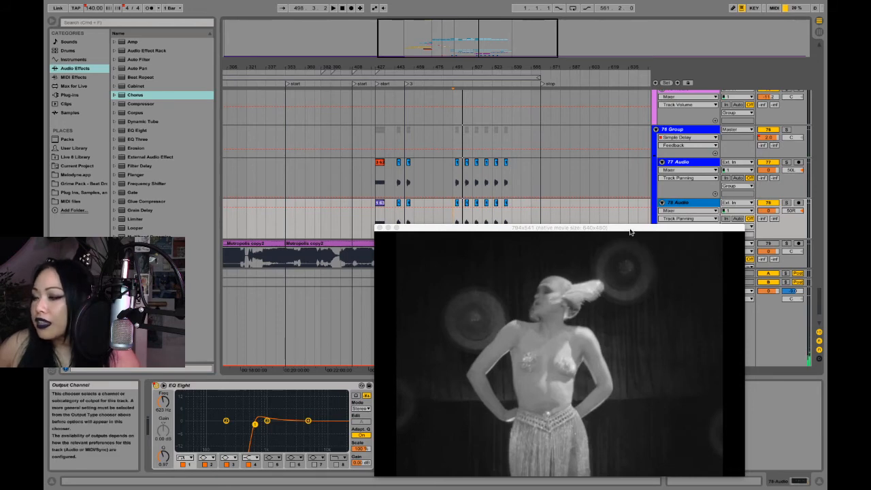
drag(629, 232, 630, 280)
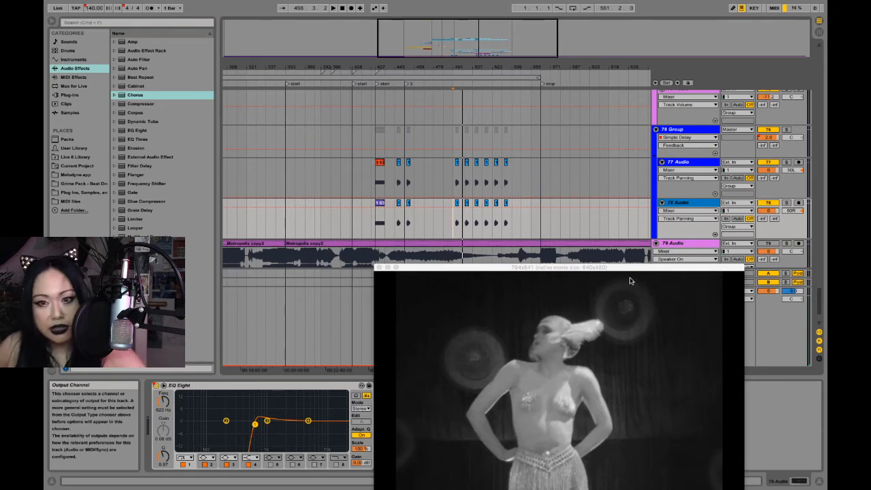
drag(629, 280, 626, 146)
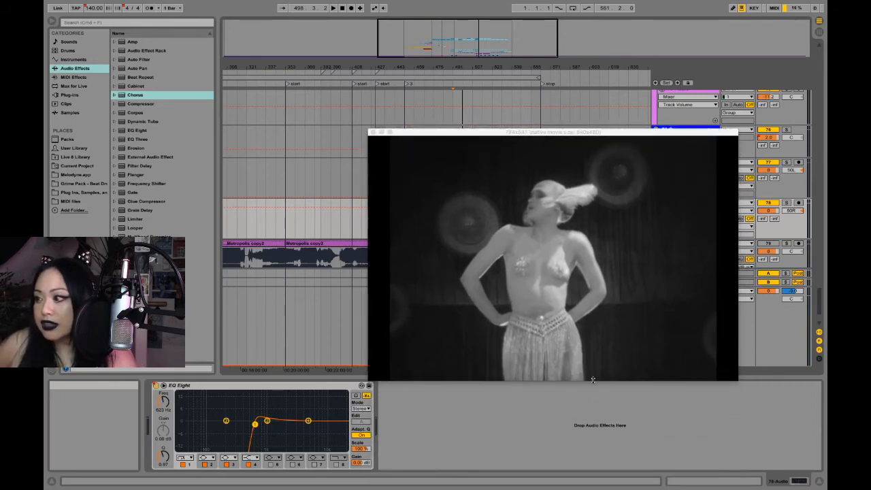
drag(558, 134, 551, 172)
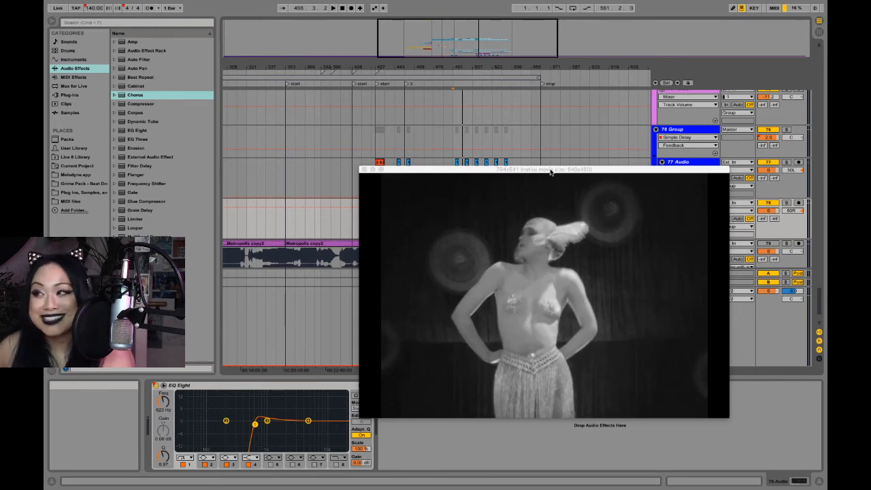
drag(549, 172, 542, 190)
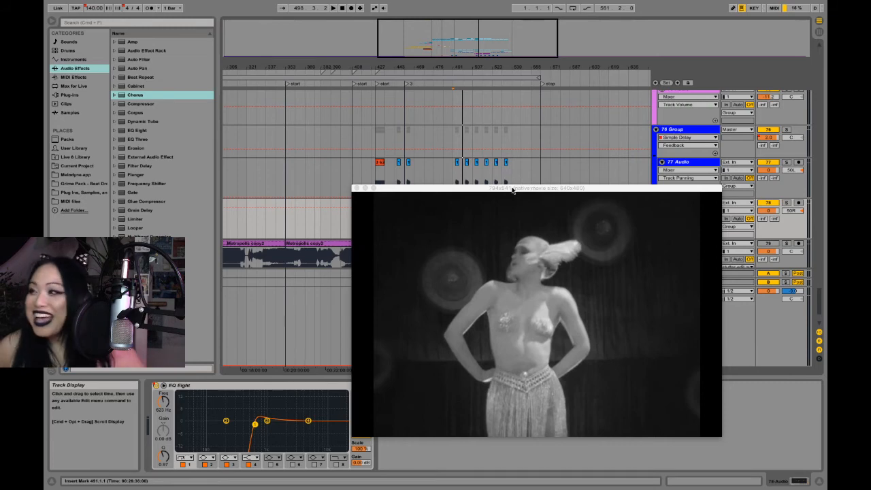
drag(512, 190, 544, 192)
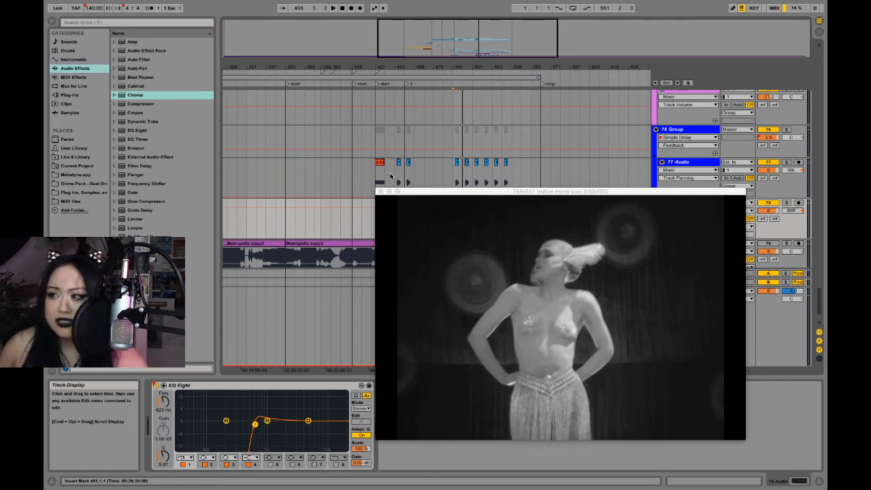
- Show nearly the whole arrangement and cue the 77 Audio track to bar 491, with the video window moved off the clips
drag(541, 68, 541, 30)
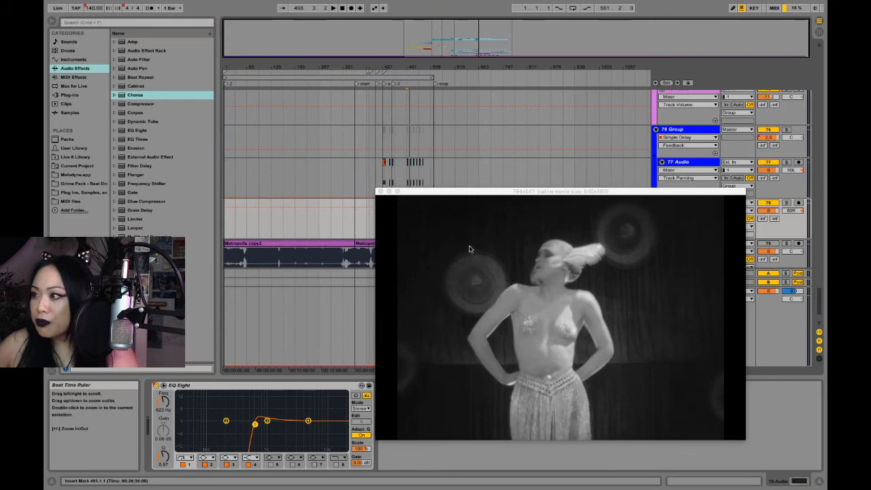
drag(498, 195, 500, 214)
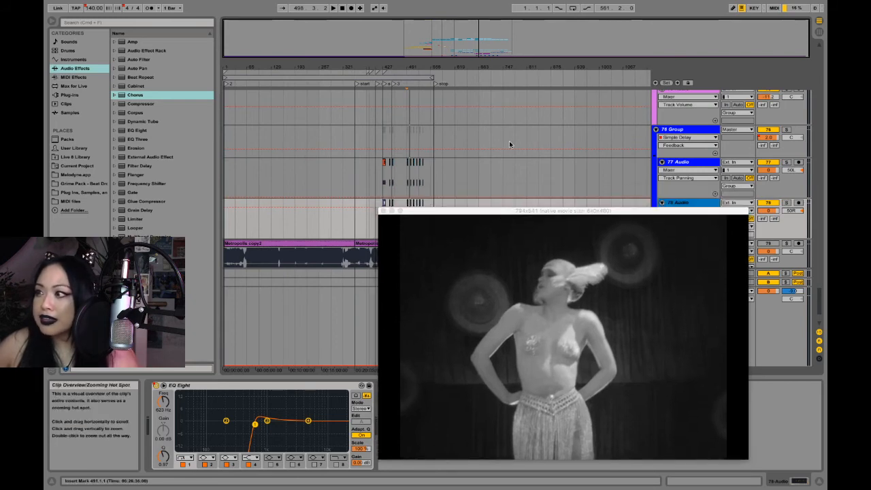
drag(517, 64, 517, 60)
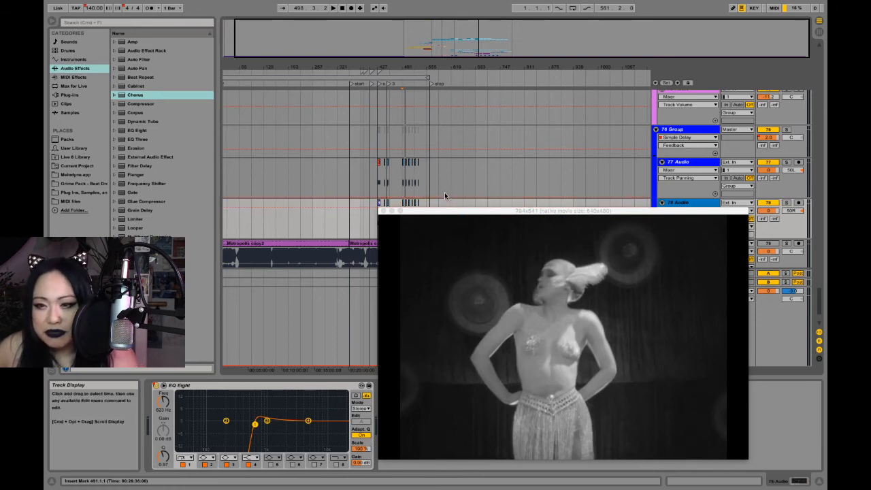
drag(435, 212, 362, 242)
click(401, 190)
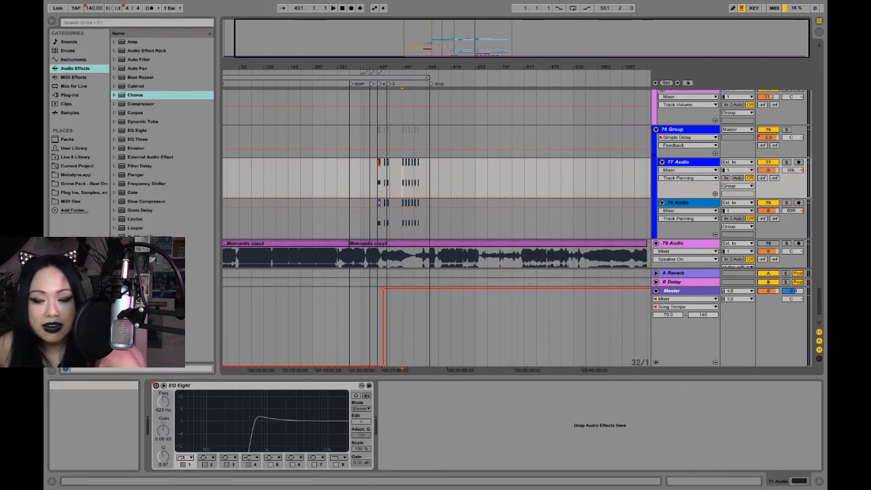
click(400, 387)
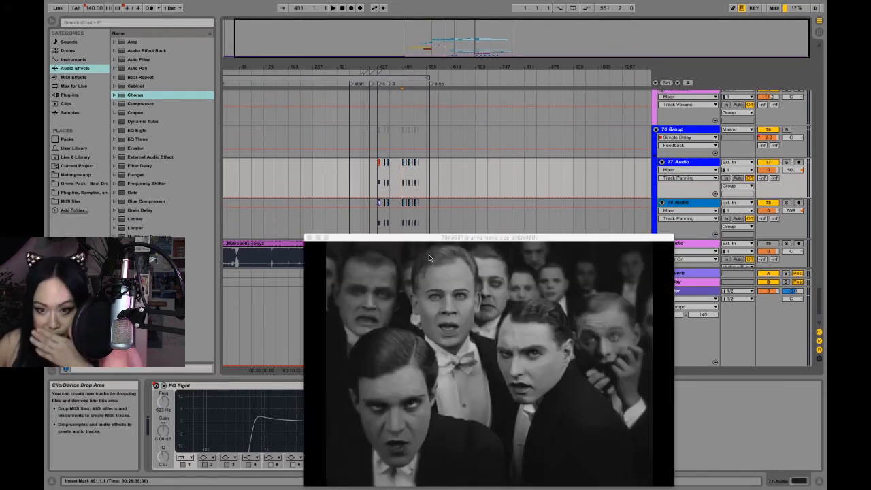